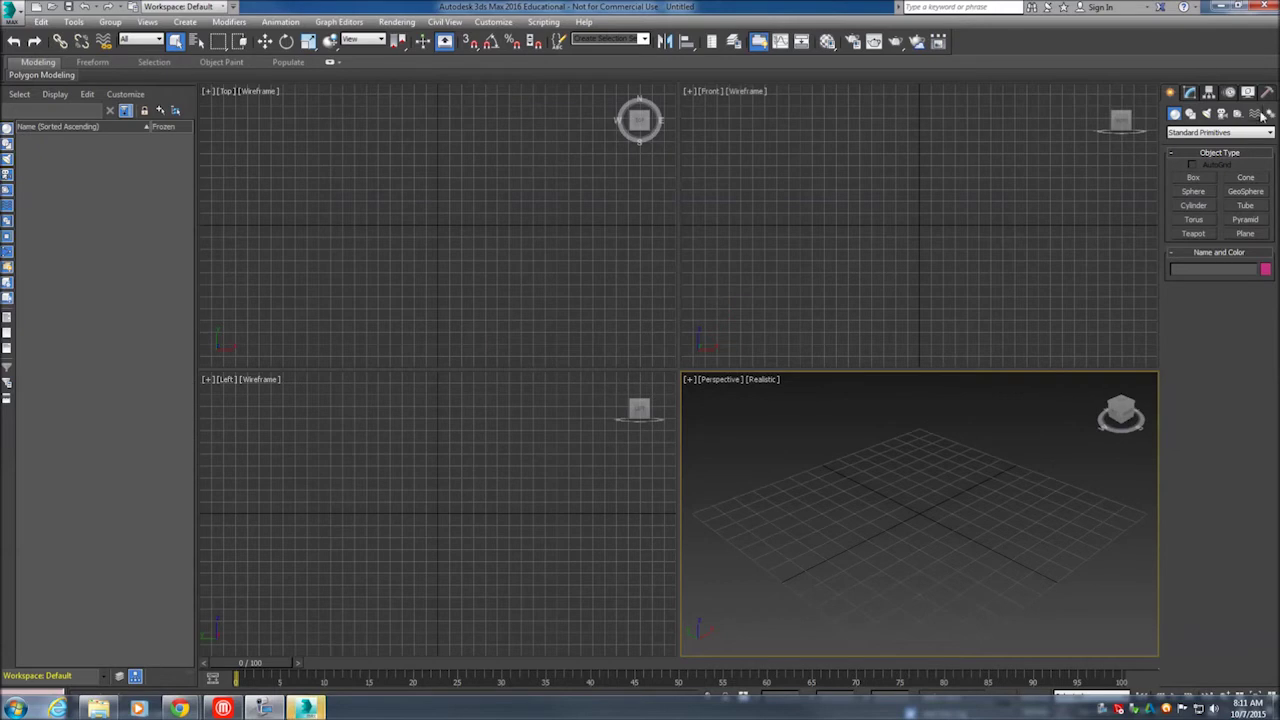
# Create a biped skeleton about 81 units tall at the origin of the Top view
pyautogui.click(1270, 114)
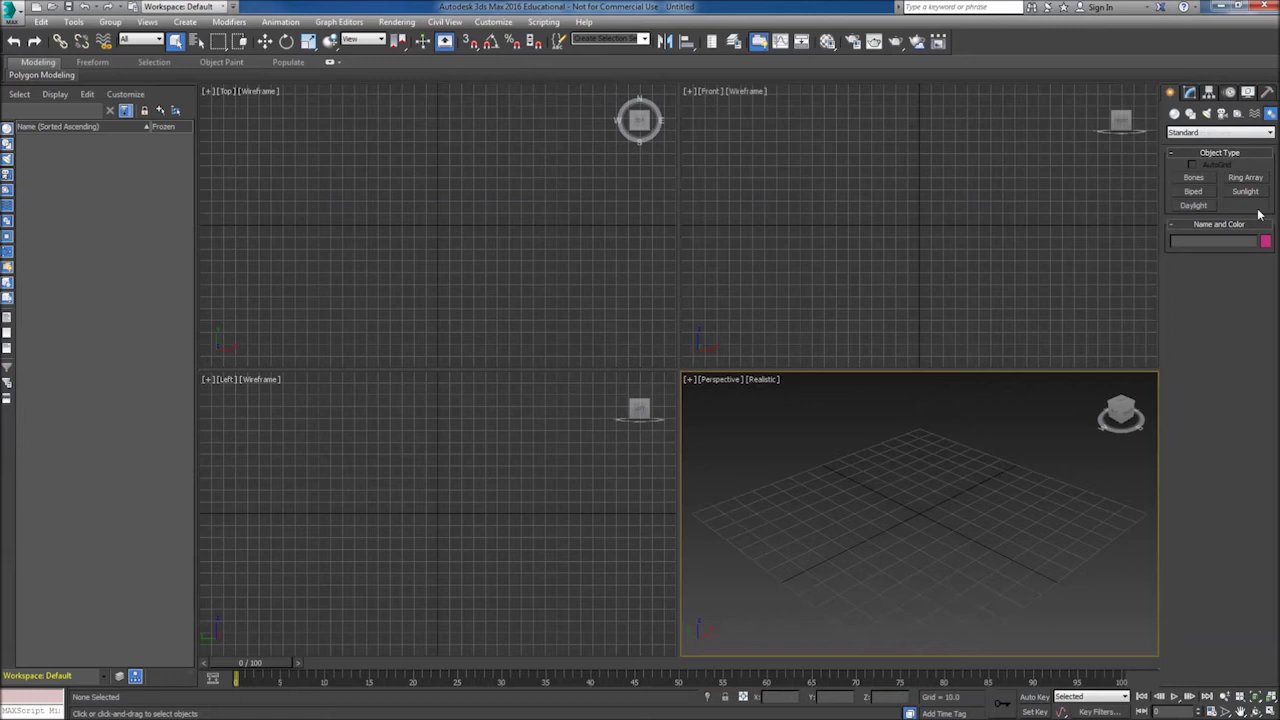
pyautogui.click(1196, 192)
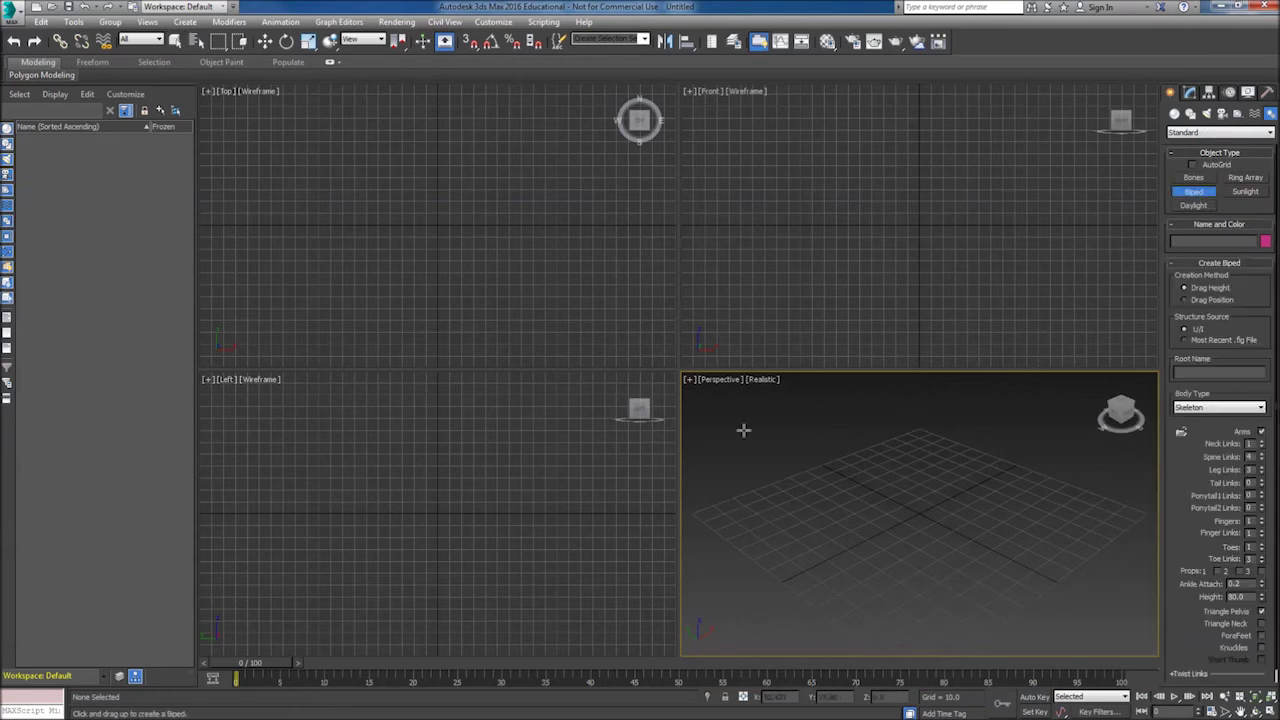
pyautogui.moveTo(437, 224); pyautogui.dragTo(549, 320)
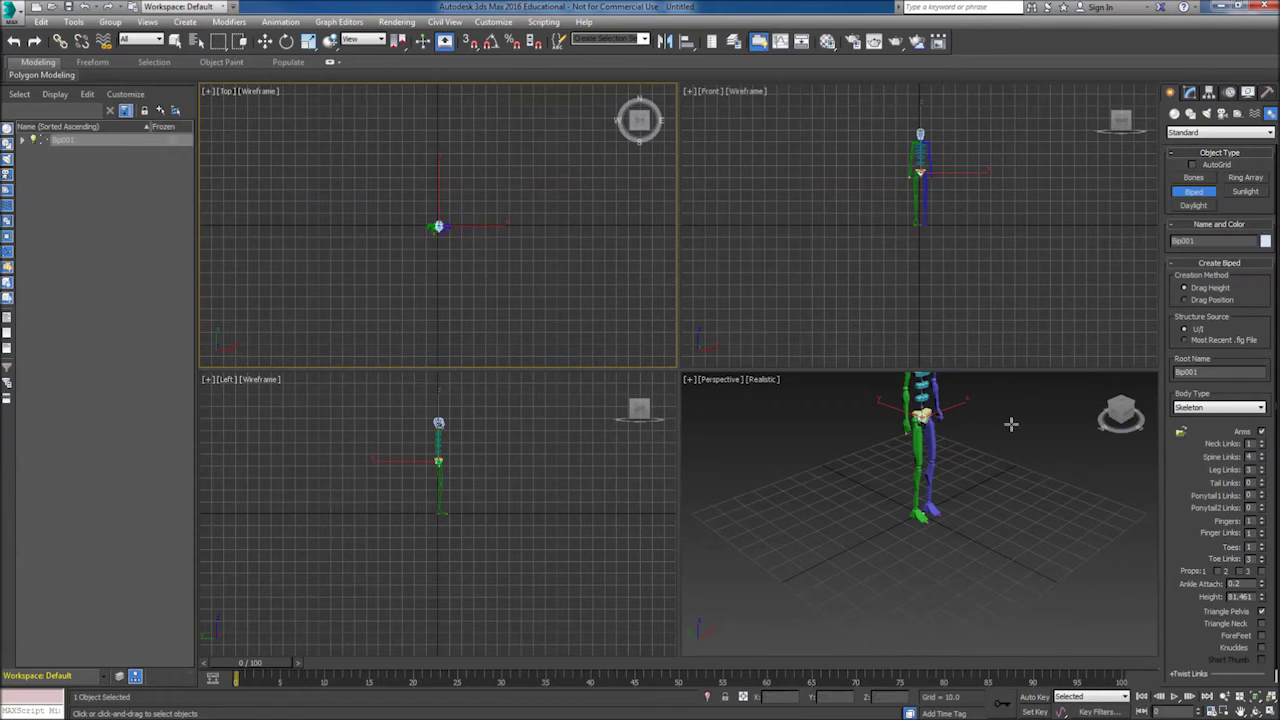
pyautogui.moveTo(1013, 428); pyautogui.dragTo(980, 506, button='middle')
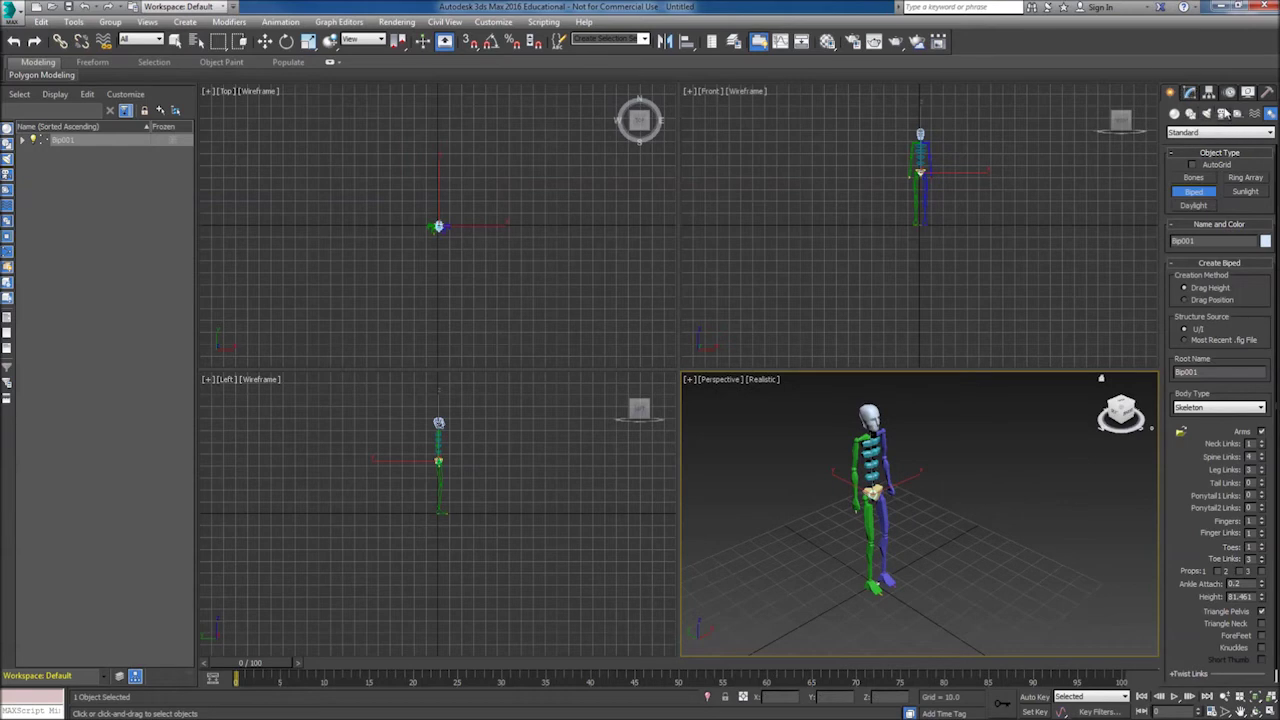
# Turn on Footstep mode for the biped and browse for a motion file in the Custom movements folder
pyautogui.click(1231, 93)
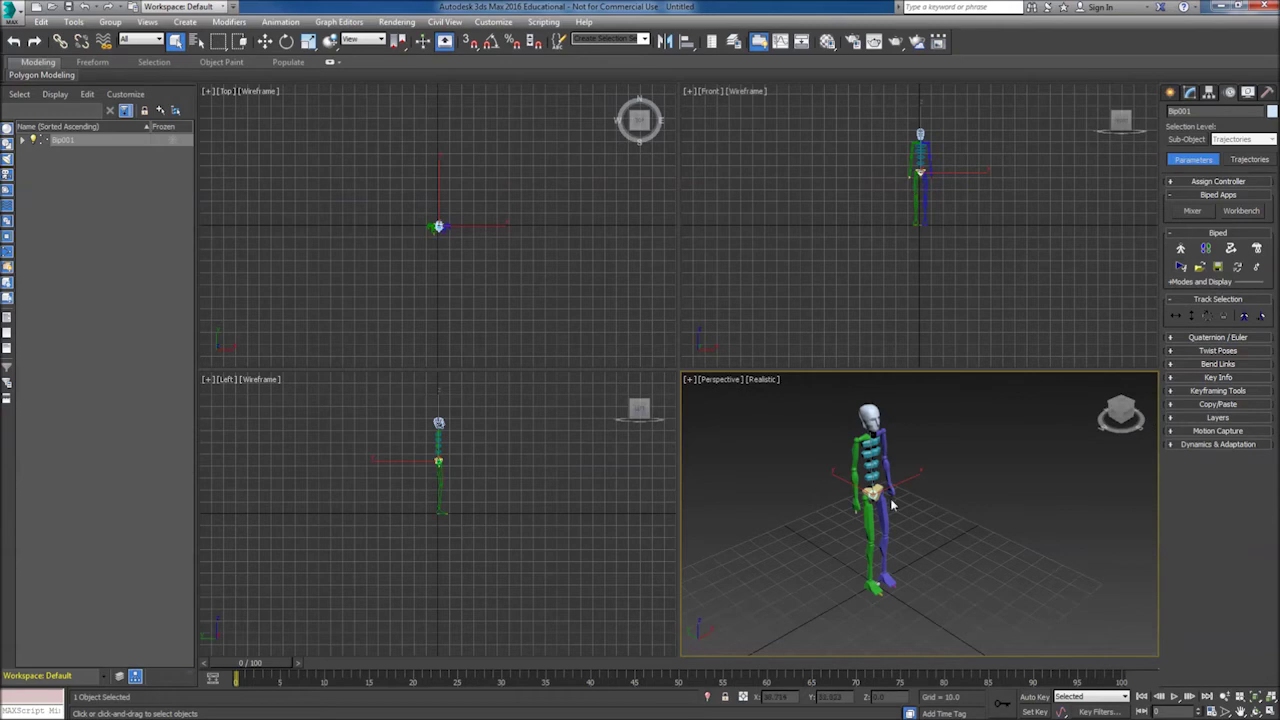
pyautogui.click(1205, 250)
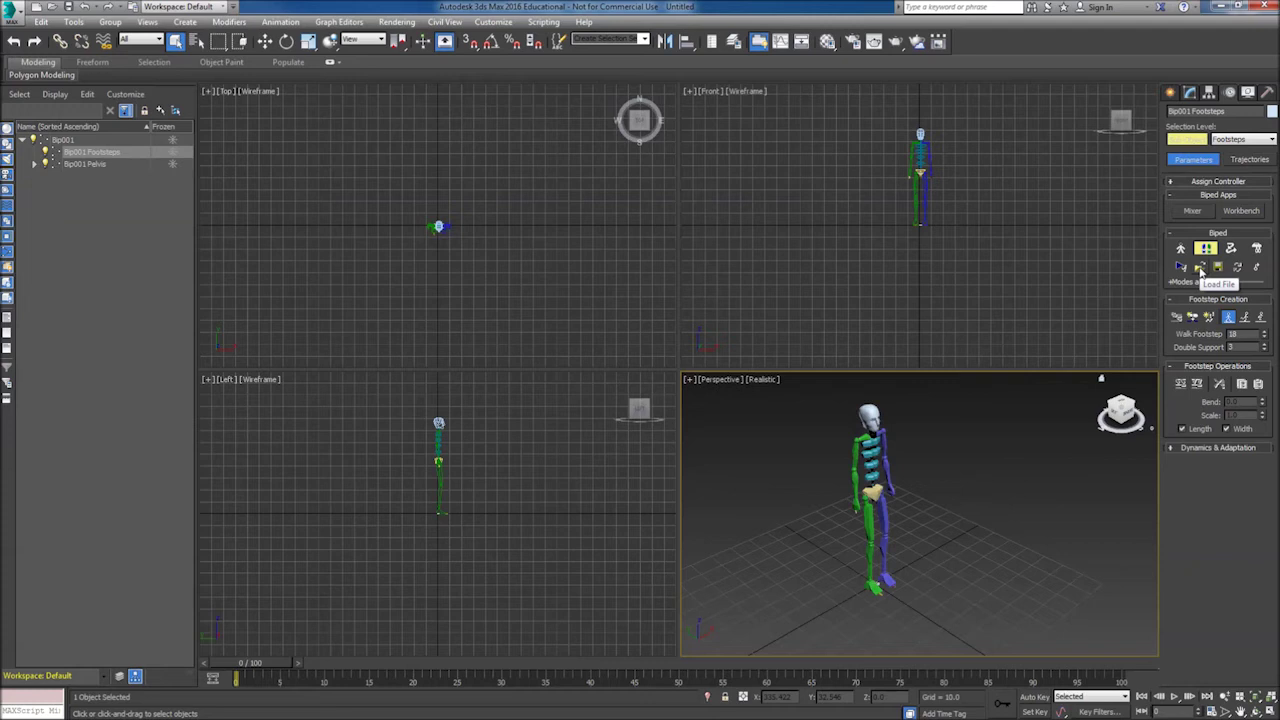
pyautogui.click(1200, 269)
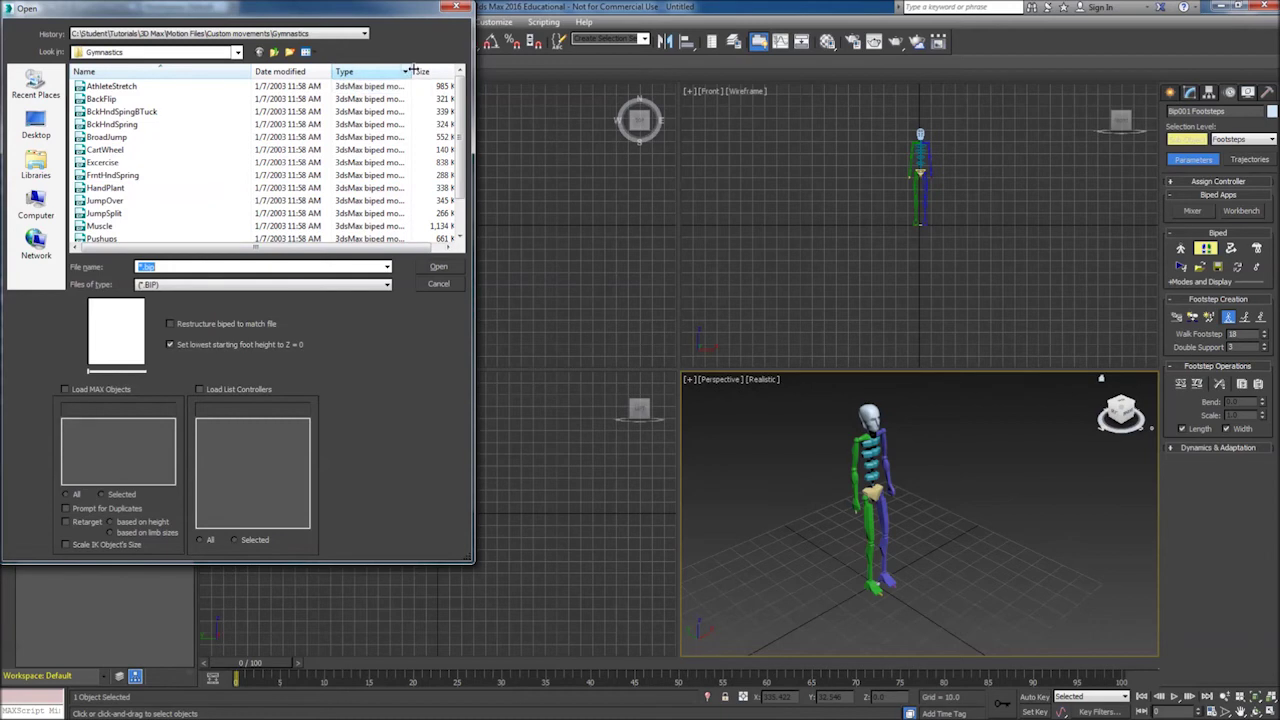
pyautogui.moveTo(408, 72); pyautogui.dragTo(437, 71)
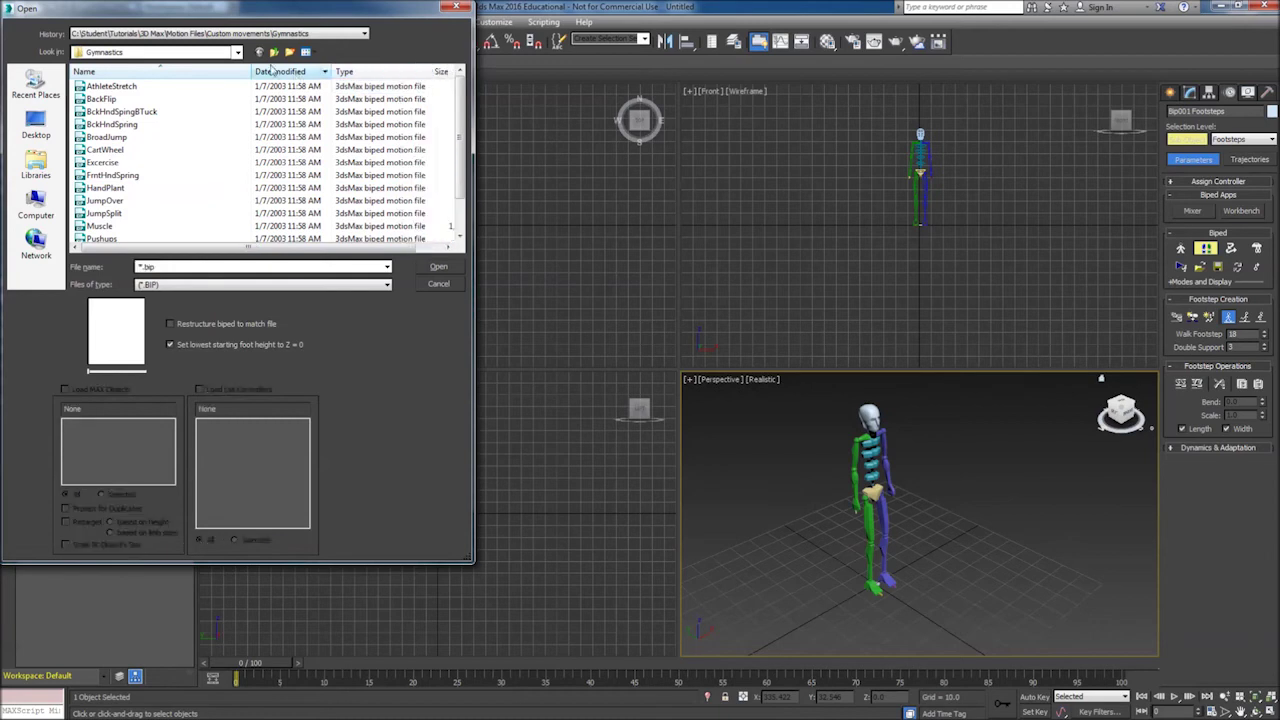
pyautogui.click(237, 52)
pyautogui.click(160, 184)
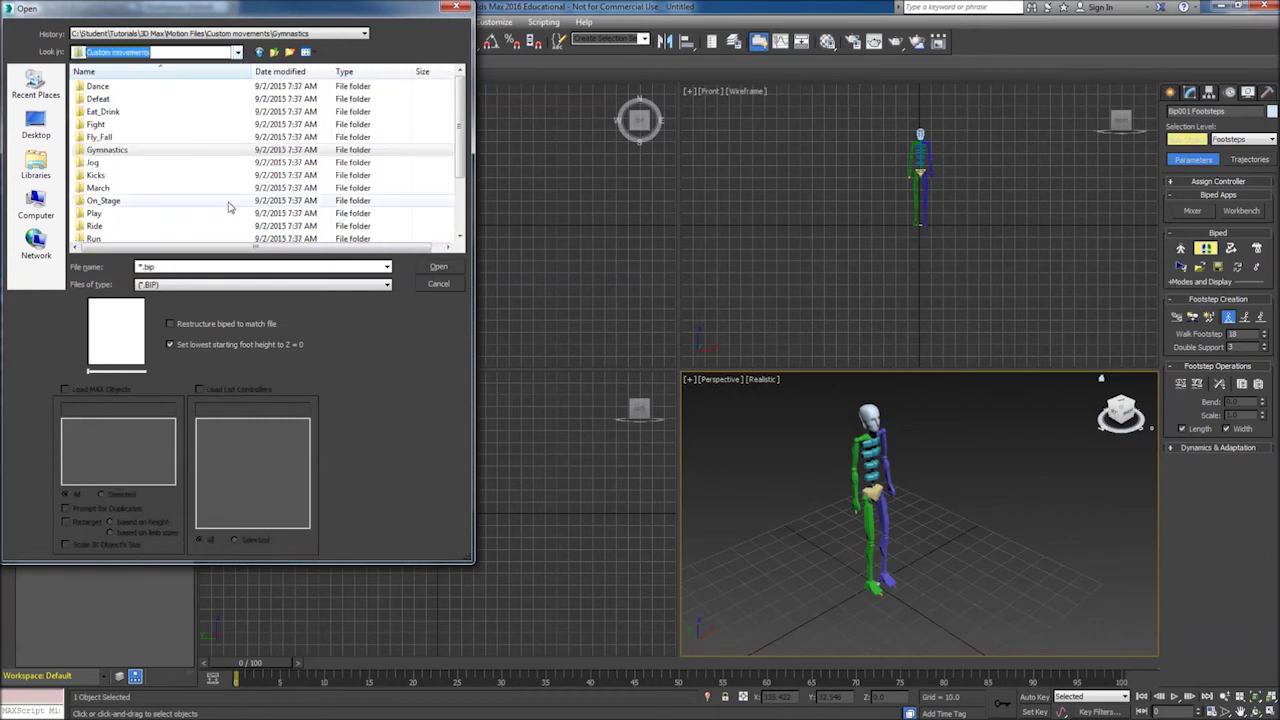
pyautogui.doubleClick(102, 243)
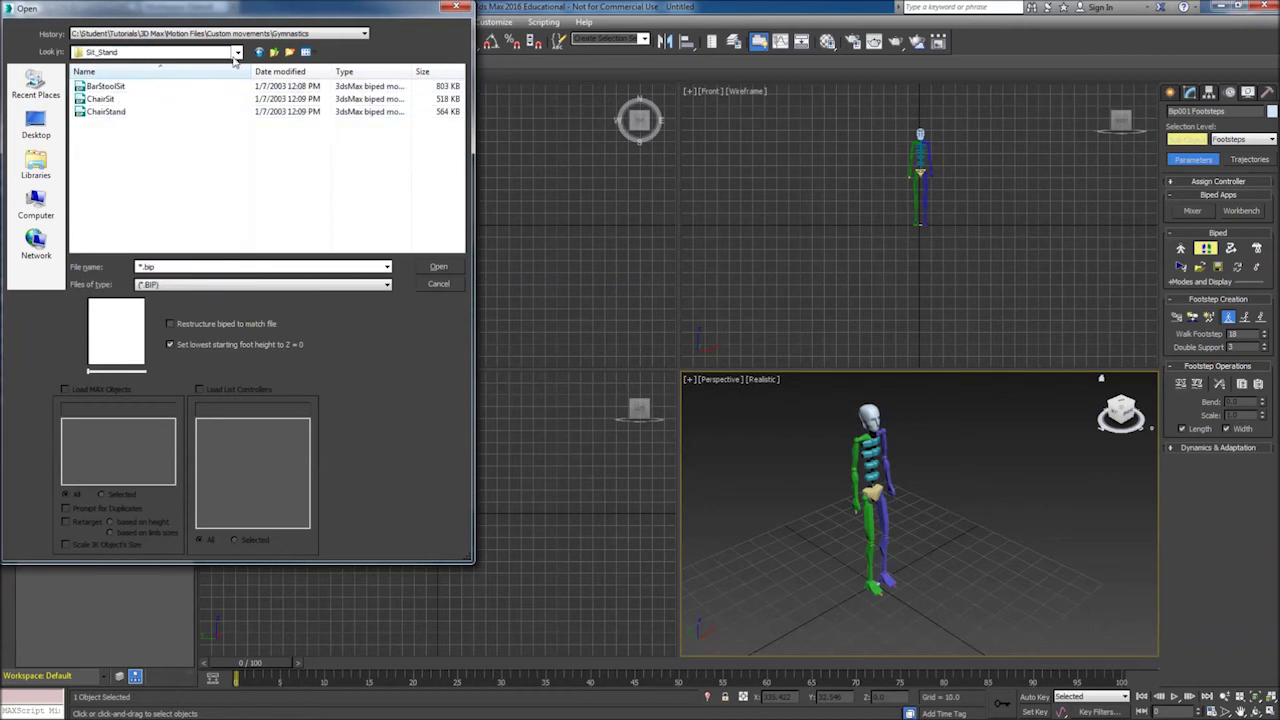
pyautogui.click(237, 52)
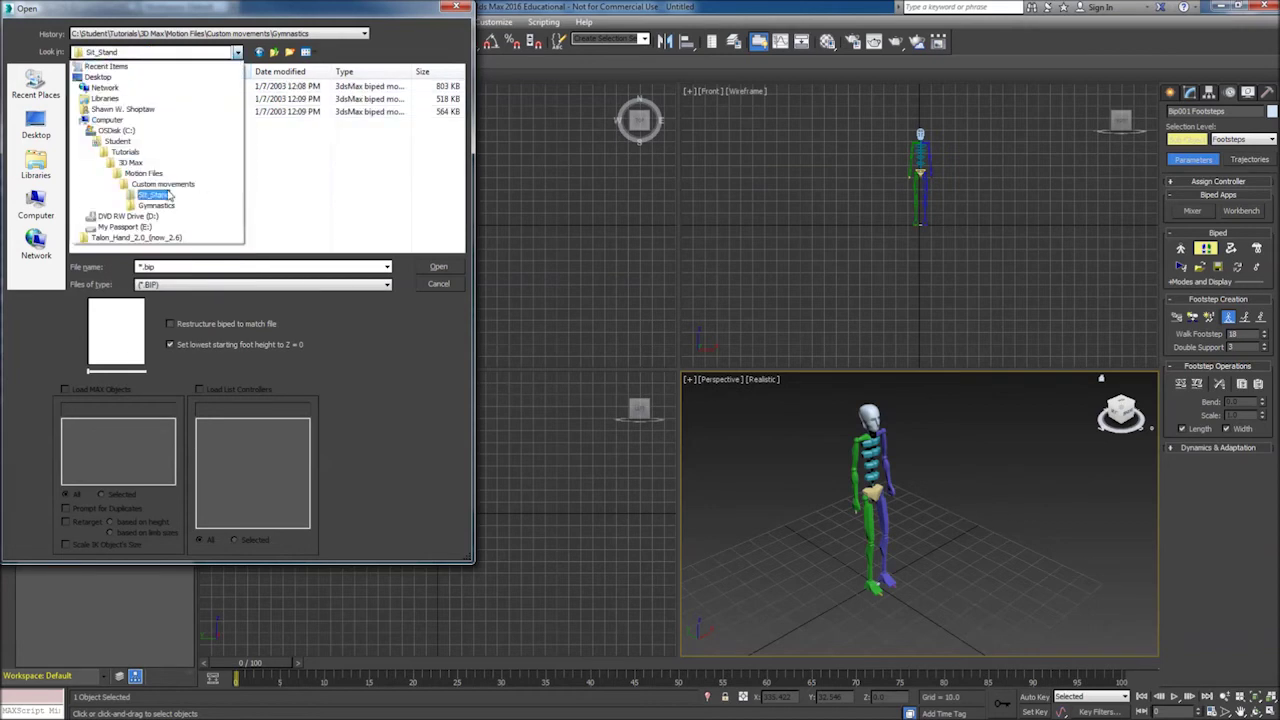
pyautogui.click(160, 184)
# Load the SPRINT motion file from the Run folder onto the biped and accept the file format notice
pyautogui.doubleClick(94, 215)
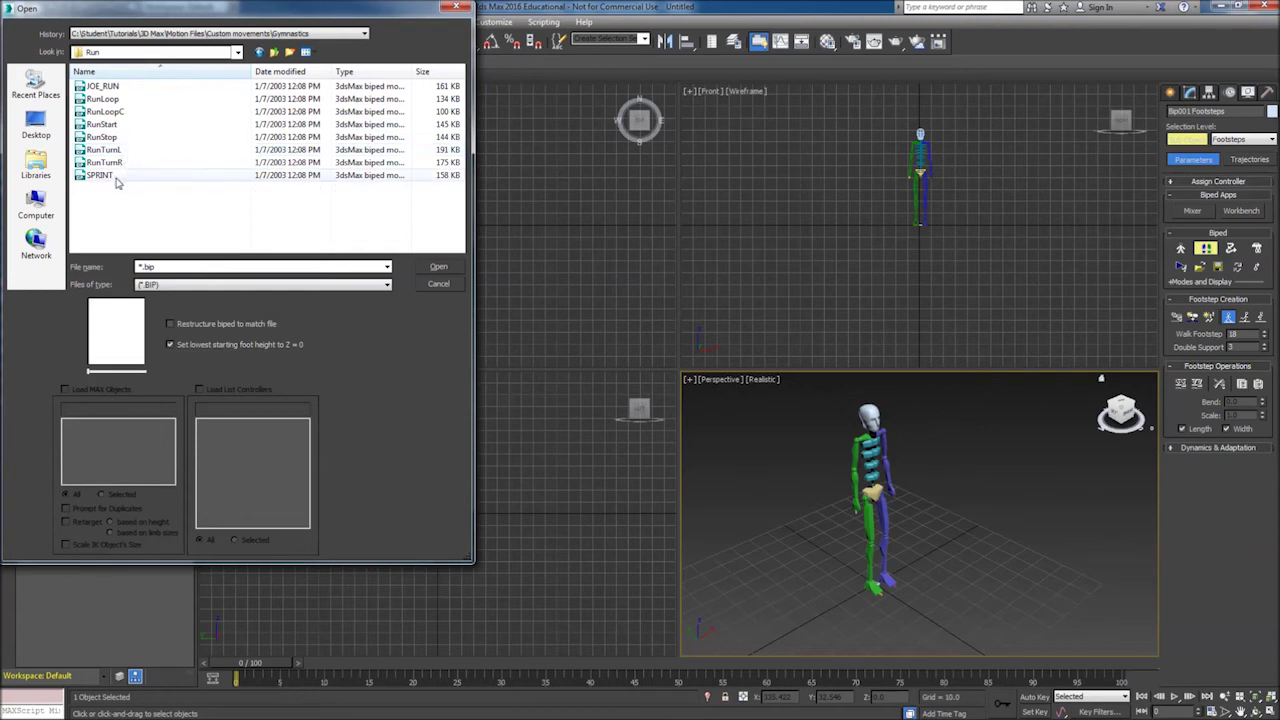
pyautogui.click(100, 175)
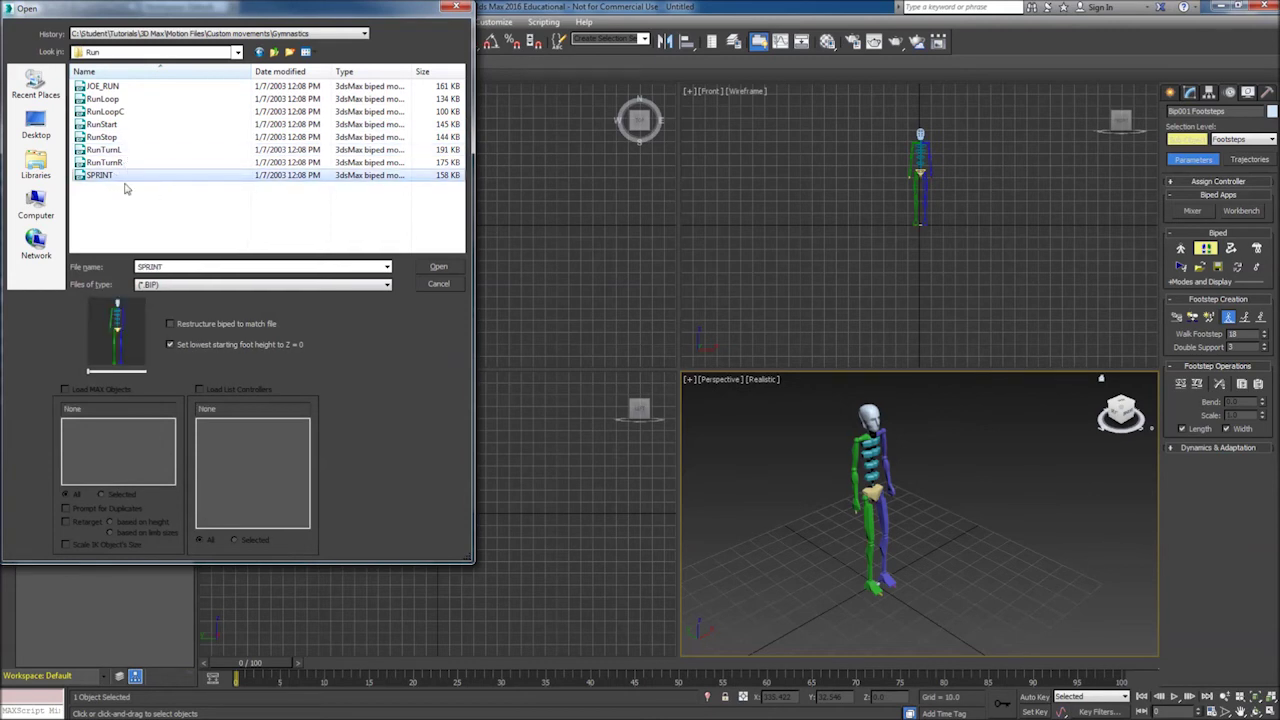
pyautogui.click(436, 268)
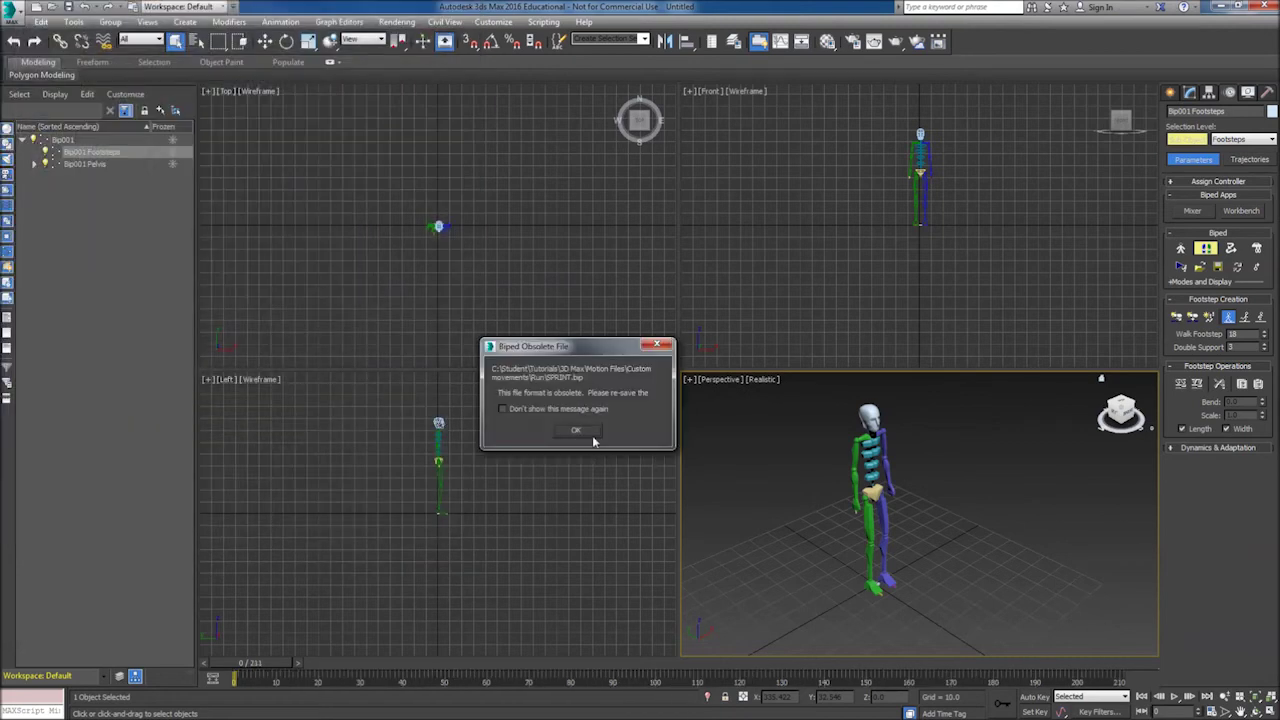
pyautogui.click(590, 432)
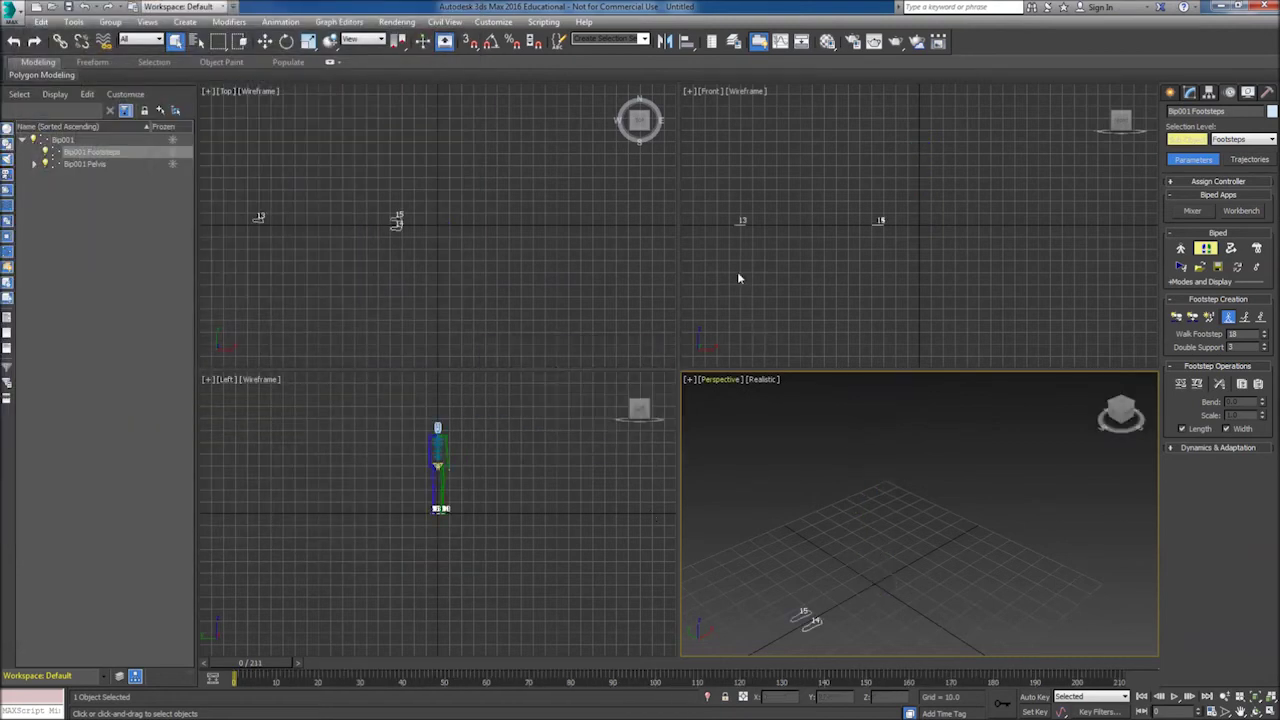
# Play the sprint animation in the Perspective view to watch the biped run along its footsteps, and stop playback
pyautogui.moveTo(906, 598); pyautogui.dragTo(937, 526, button='middle')
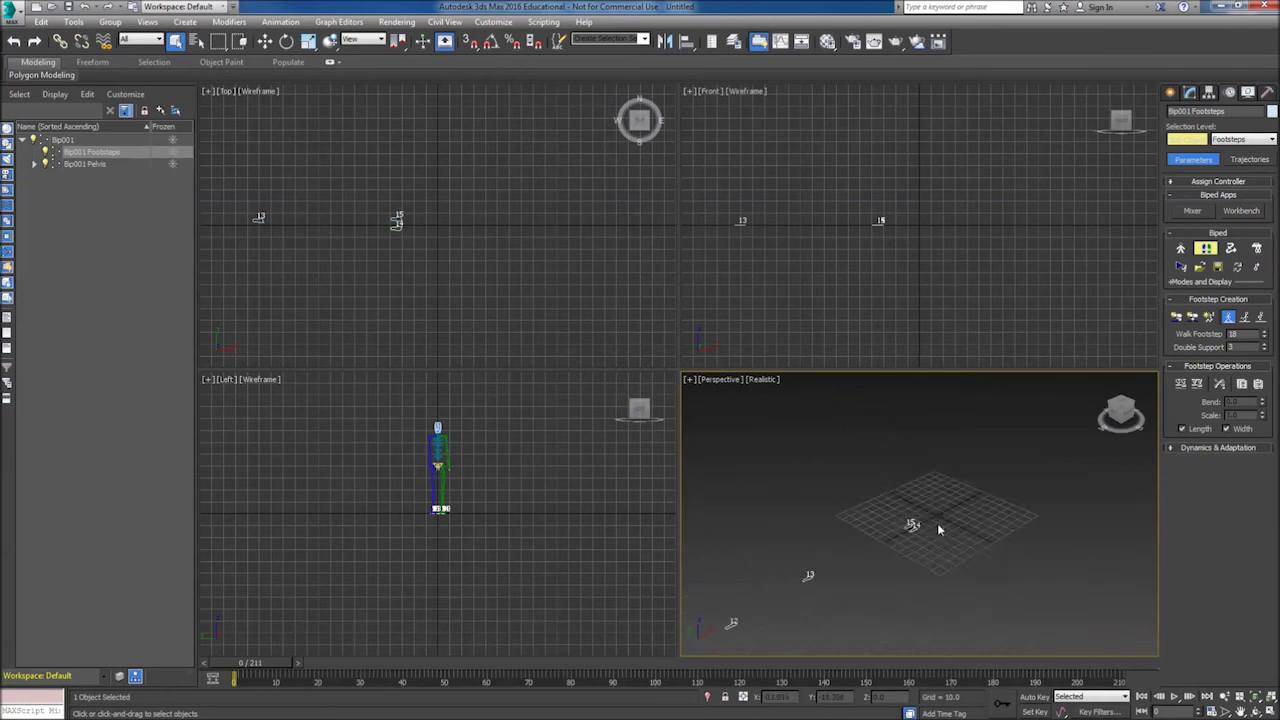
pyautogui.scroll(-5, 937, 520)
pyautogui.scroll(2, 924, 540)
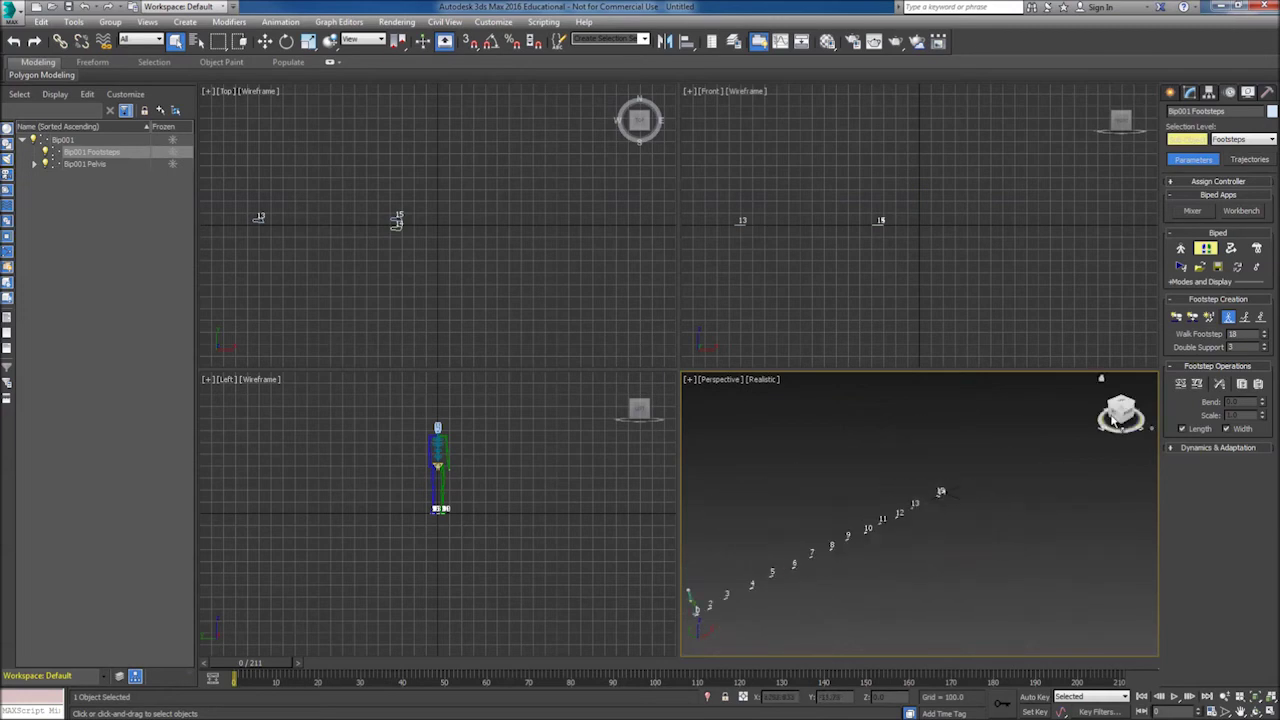
pyautogui.keyDown('alt'); pyautogui.moveTo(924, 545); pyautogui.dragTo(979, 478, button='middle'); pyautogui.keyUp('alt')
pyautogui.scroll(3, 995, 480)
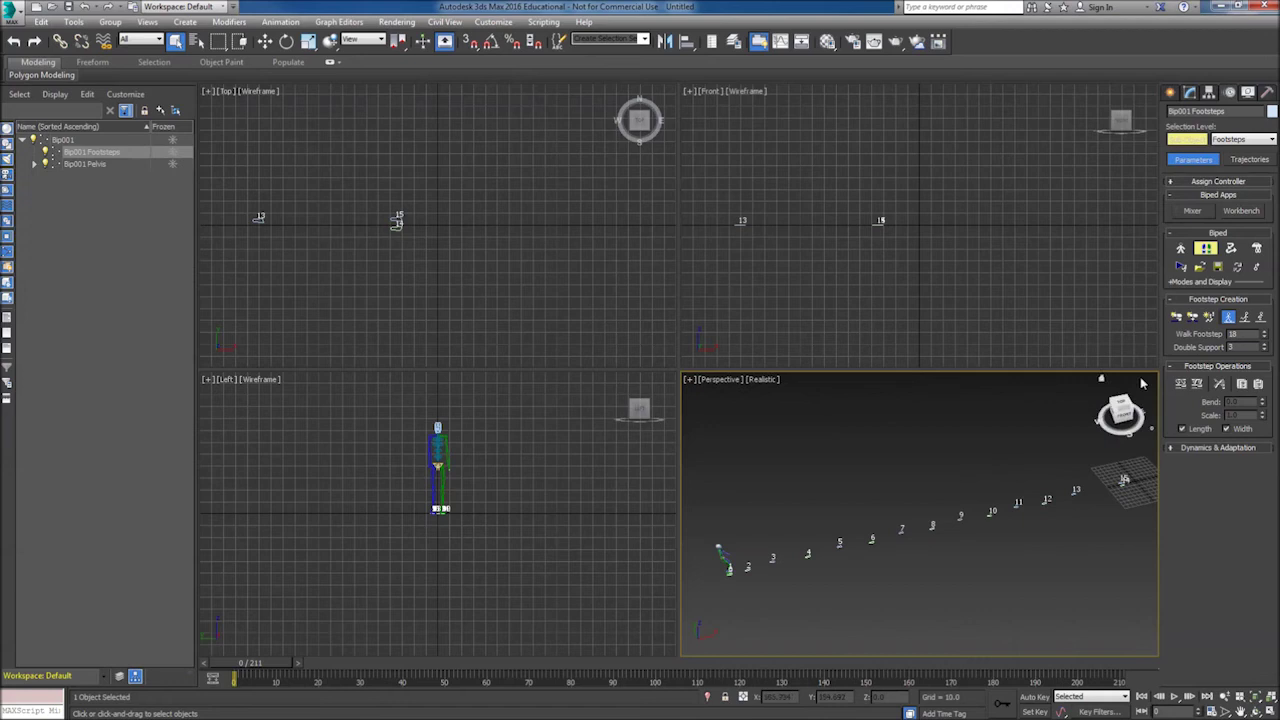
pyautogui.click(1176, 697)
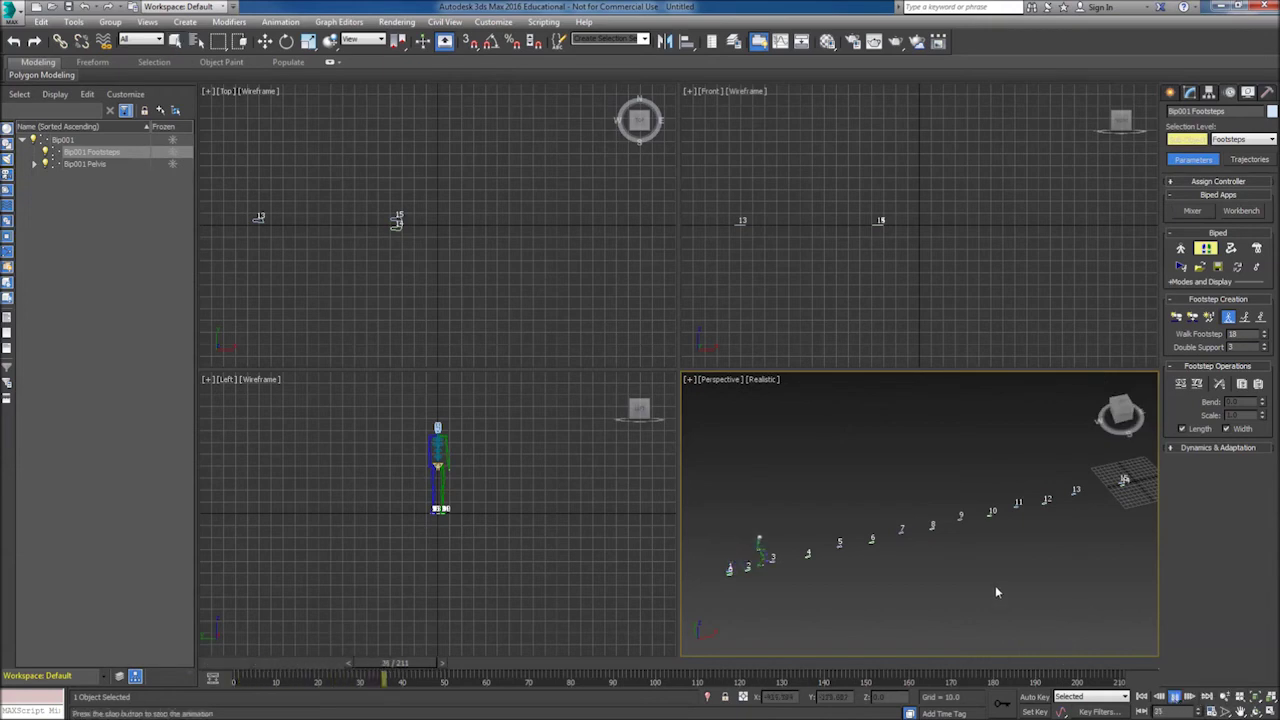
pyautogui.moveTo(1021, 558); pyautogui.dragTo(911, 580, button='middle')
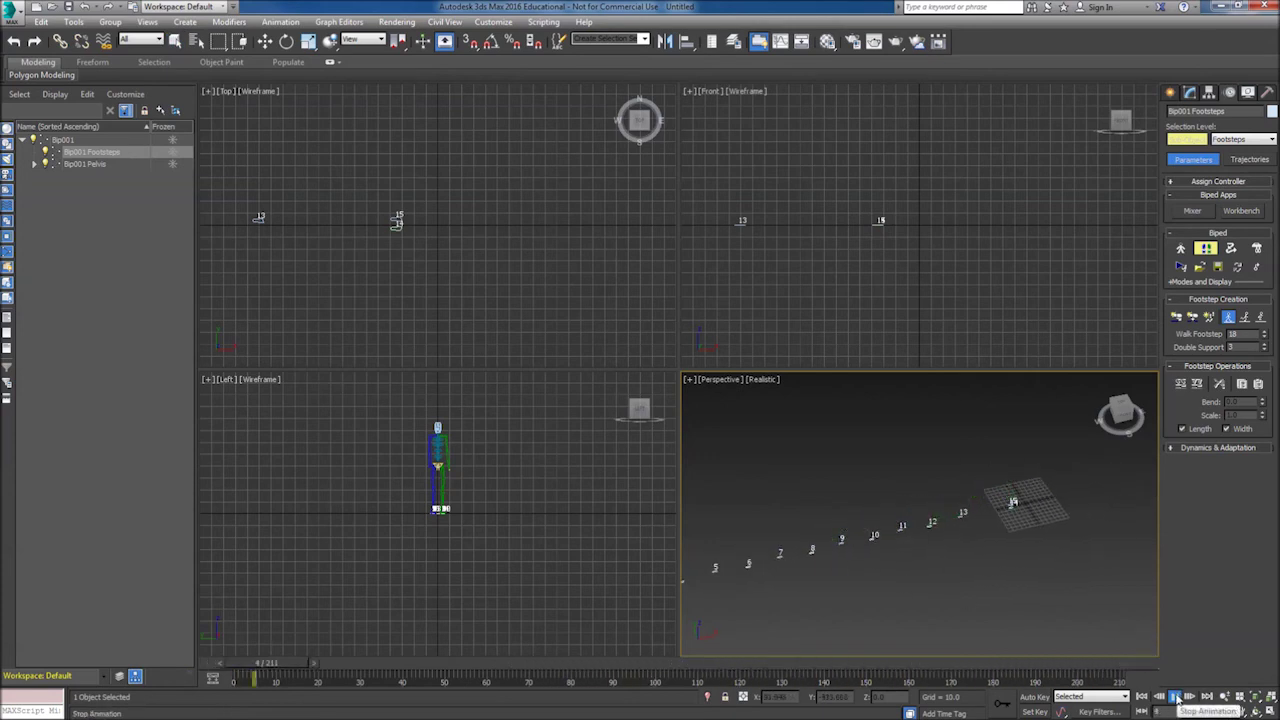
pyautogui.click(1176, 697)
# Load the CartWheel motion file from the Gymnastics folder onto the biped in place of the sprint
pyautogui.click(1202, 267)
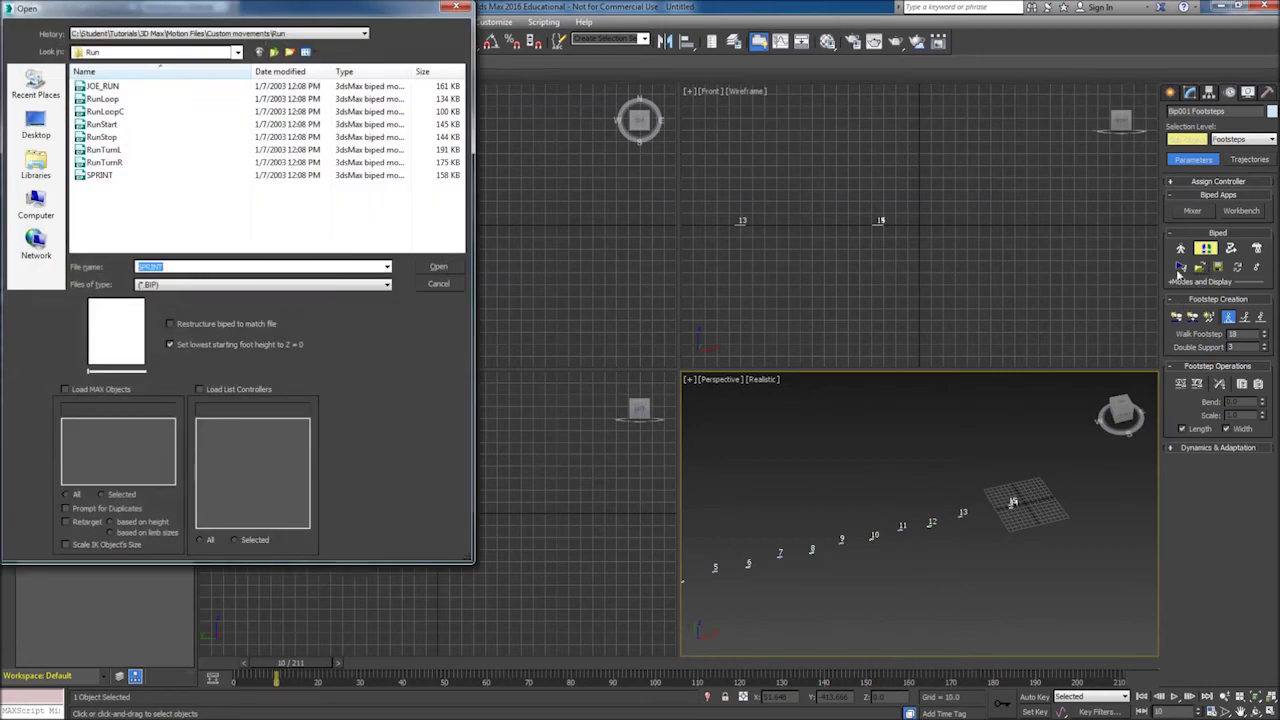
pyautogui.click(237, 51)
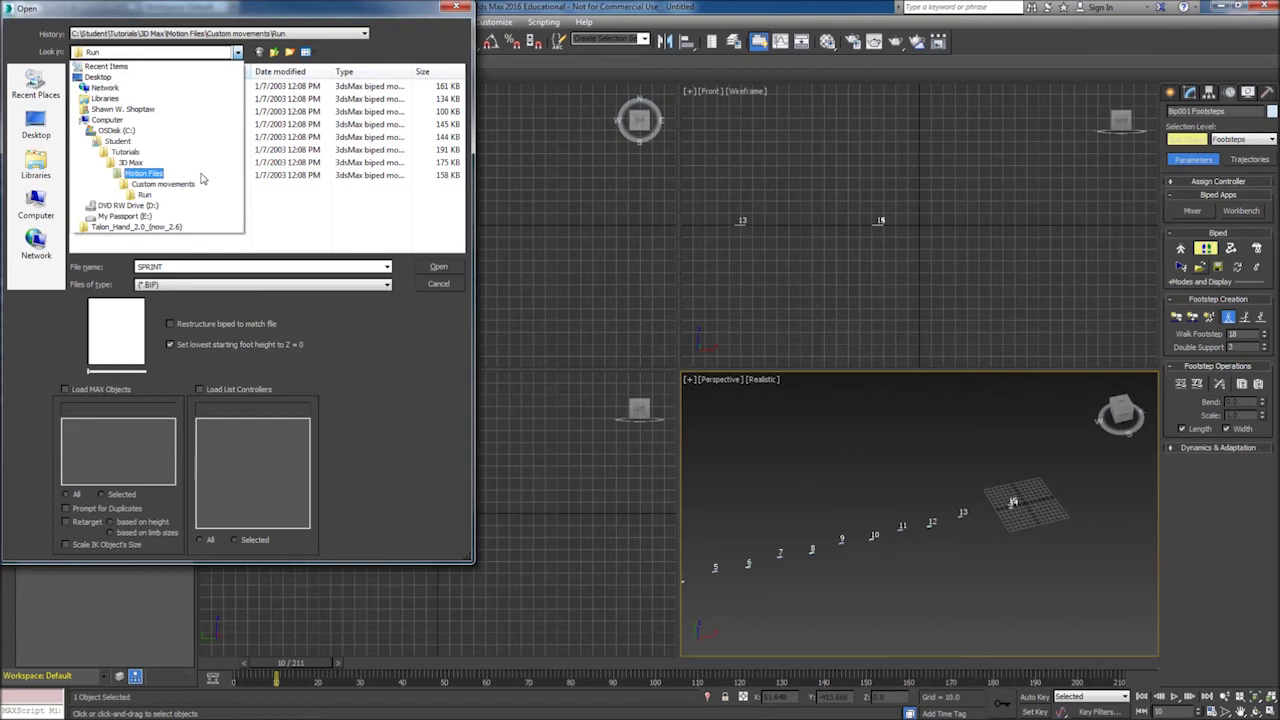
pyautogui.click(196, 186)
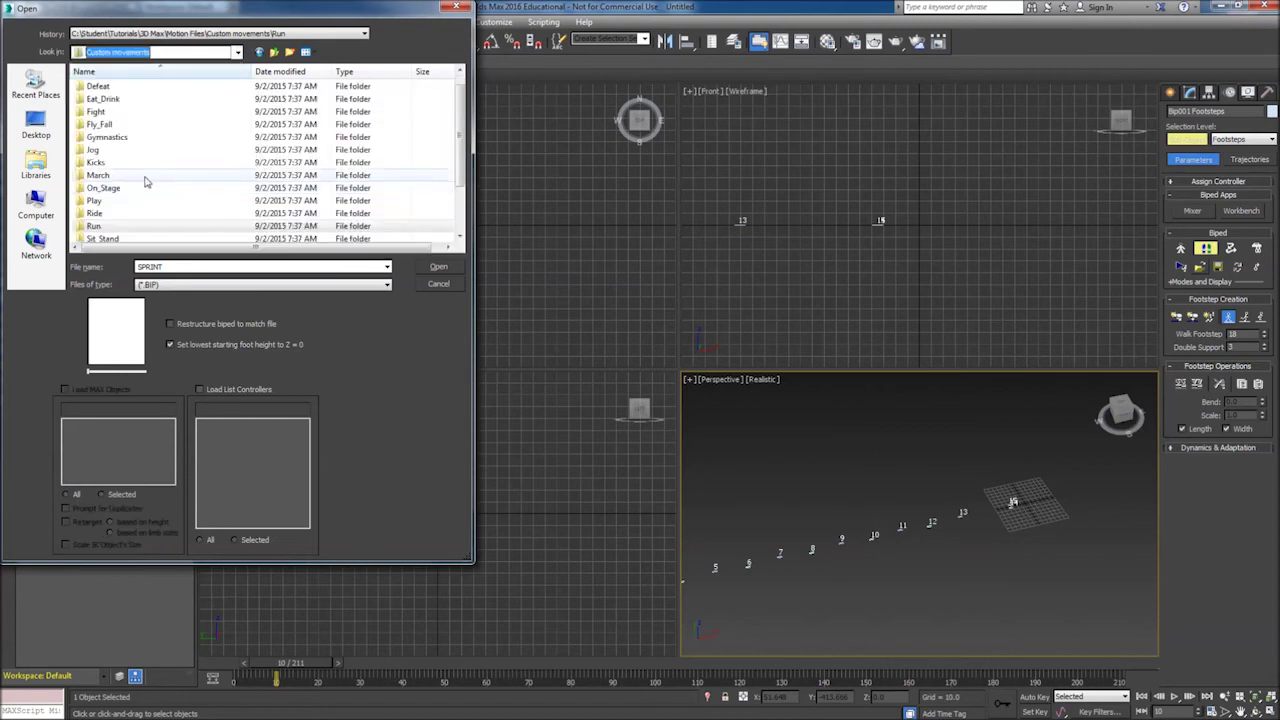
pyautogui.doubleClick(106, 137)
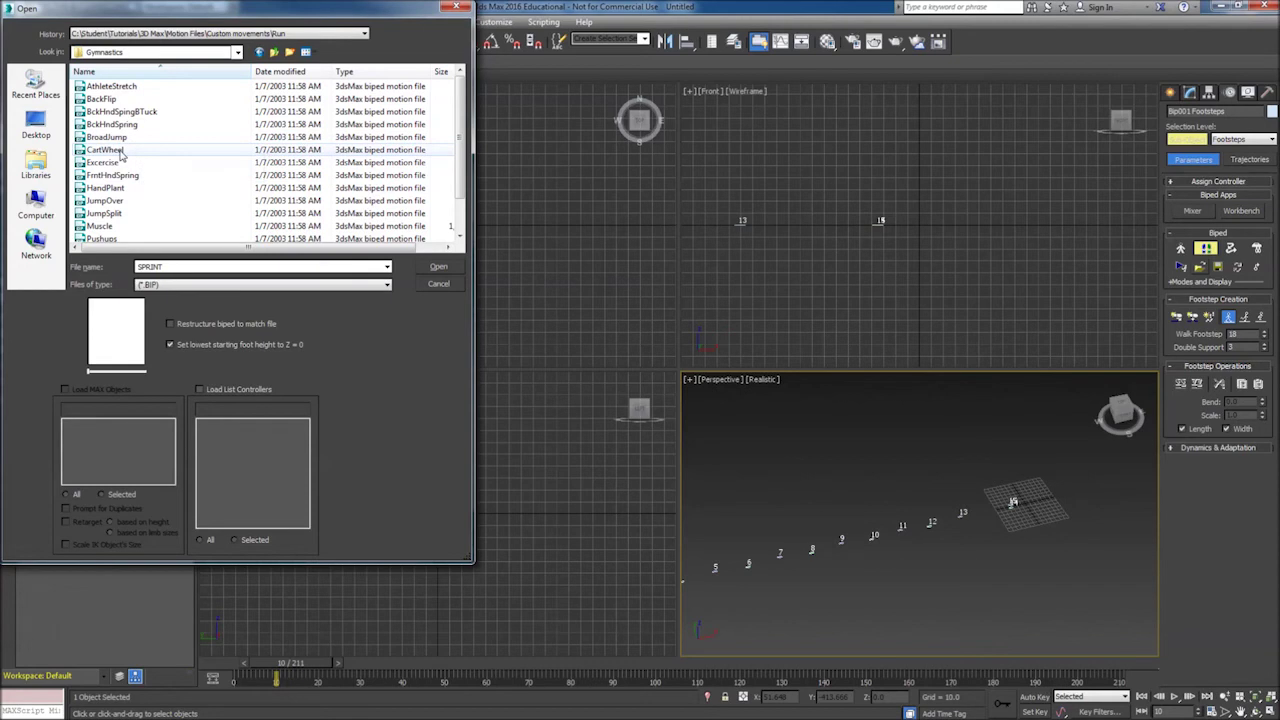
pyautogui.click(119, 150)
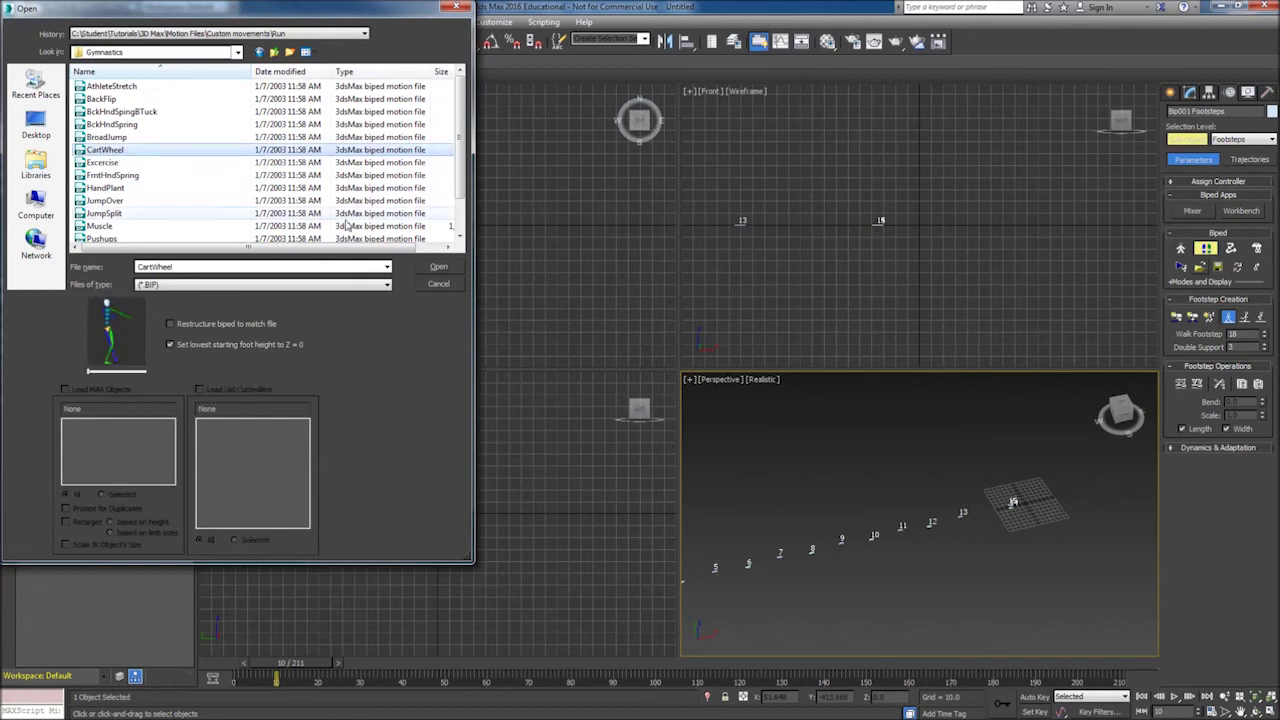
pyautogui.click(440, 268)
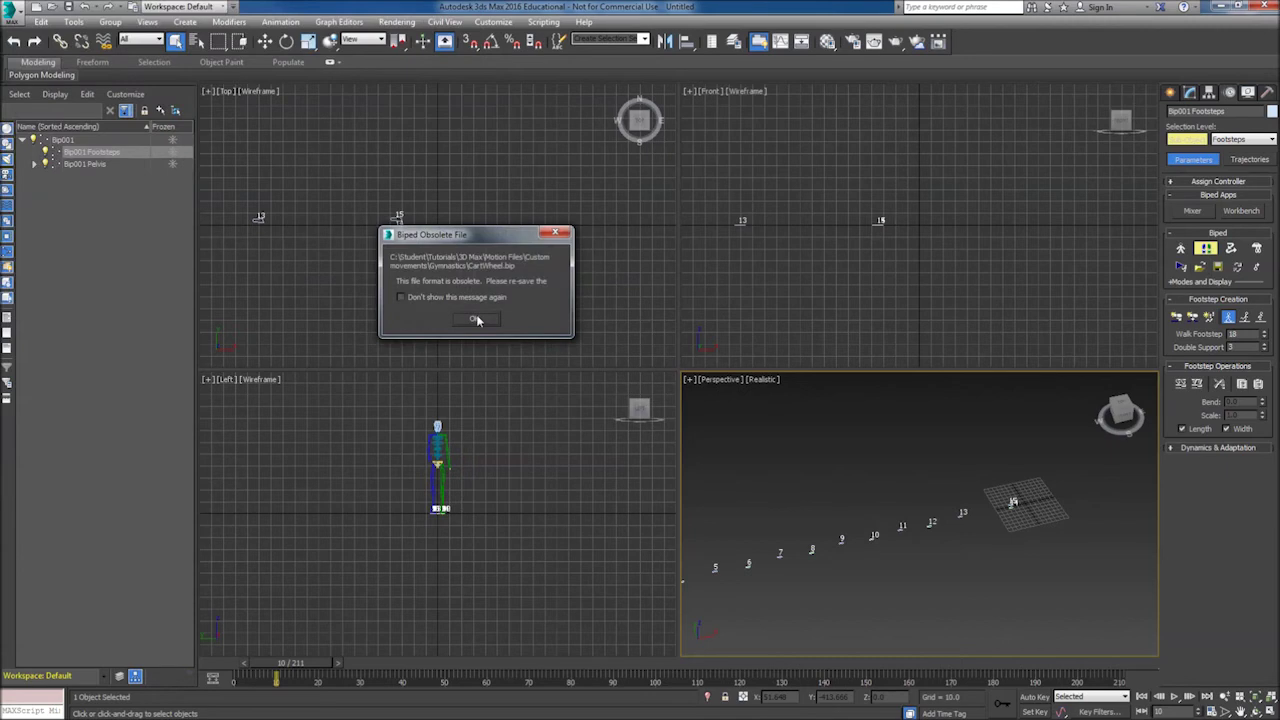
pyautogui.click(476, 318)
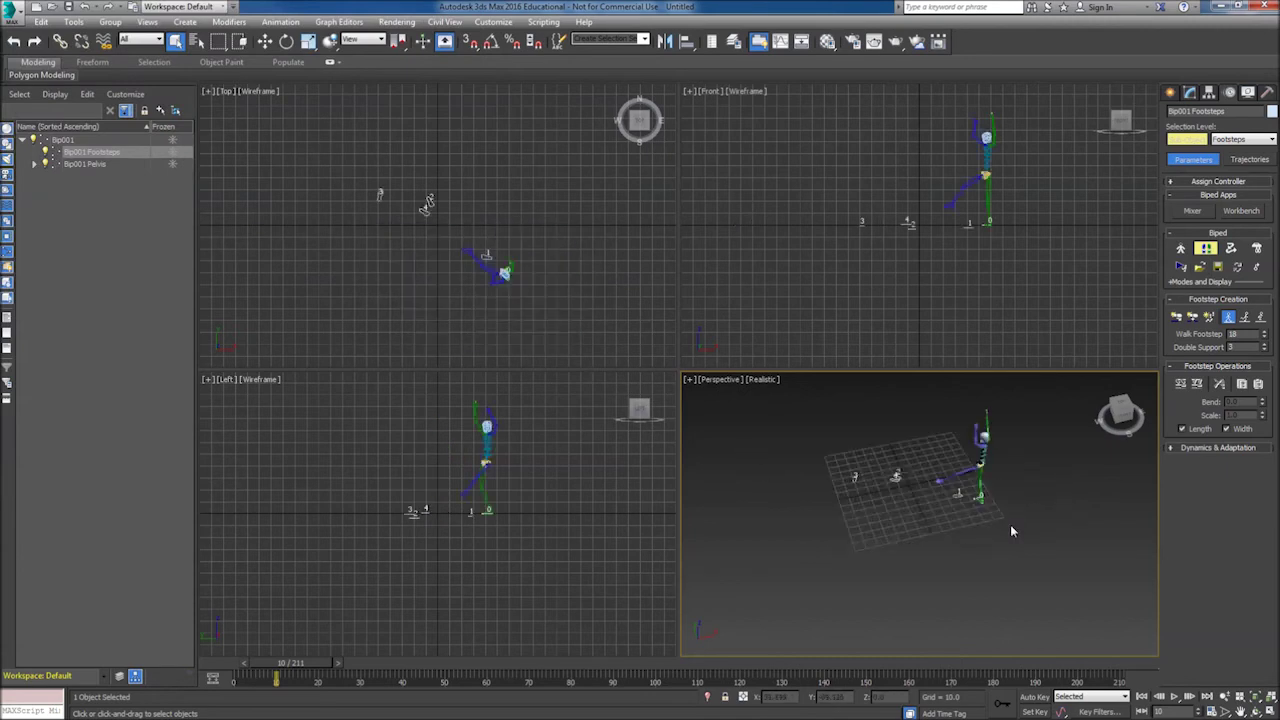
# Play the cartwheel animation in the Perspective view to check the biped's movement, and stop playback
pyautogui.keyDown('alt'); pyautogui.moveTo(995, 516); pyautogui.dragTo(955, 545, button='middle'); pyautogui.keyUp('alt')
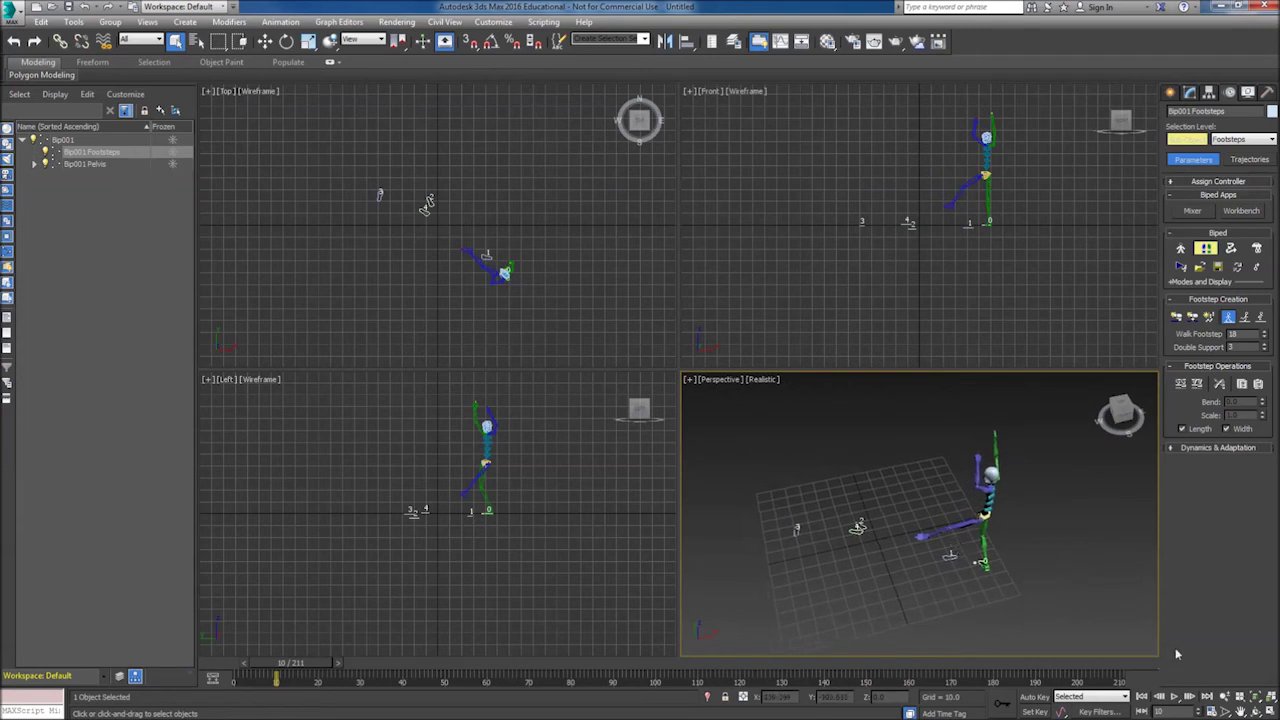
pyautogui.click(1174, 698)
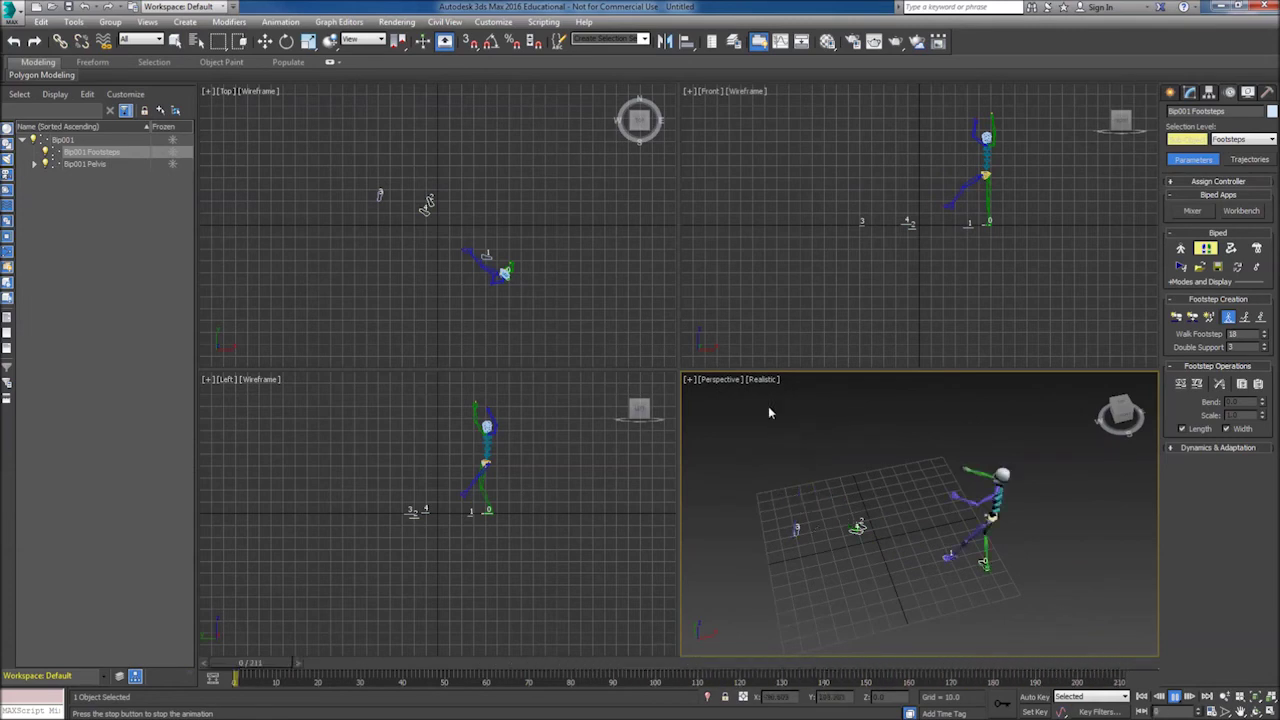
pyautogui.click(1175, 697)
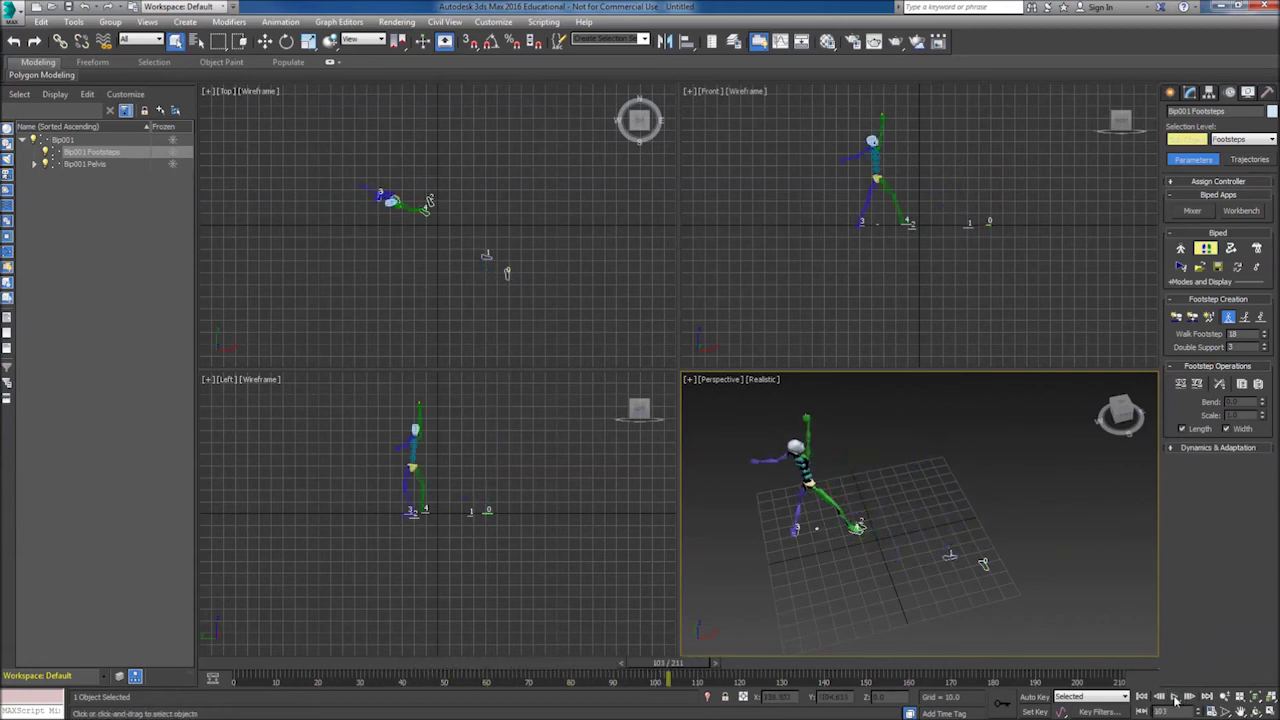
# Exit Footstep mode and put the biped into Figure Mode
pyautogui.click(1206, 249)
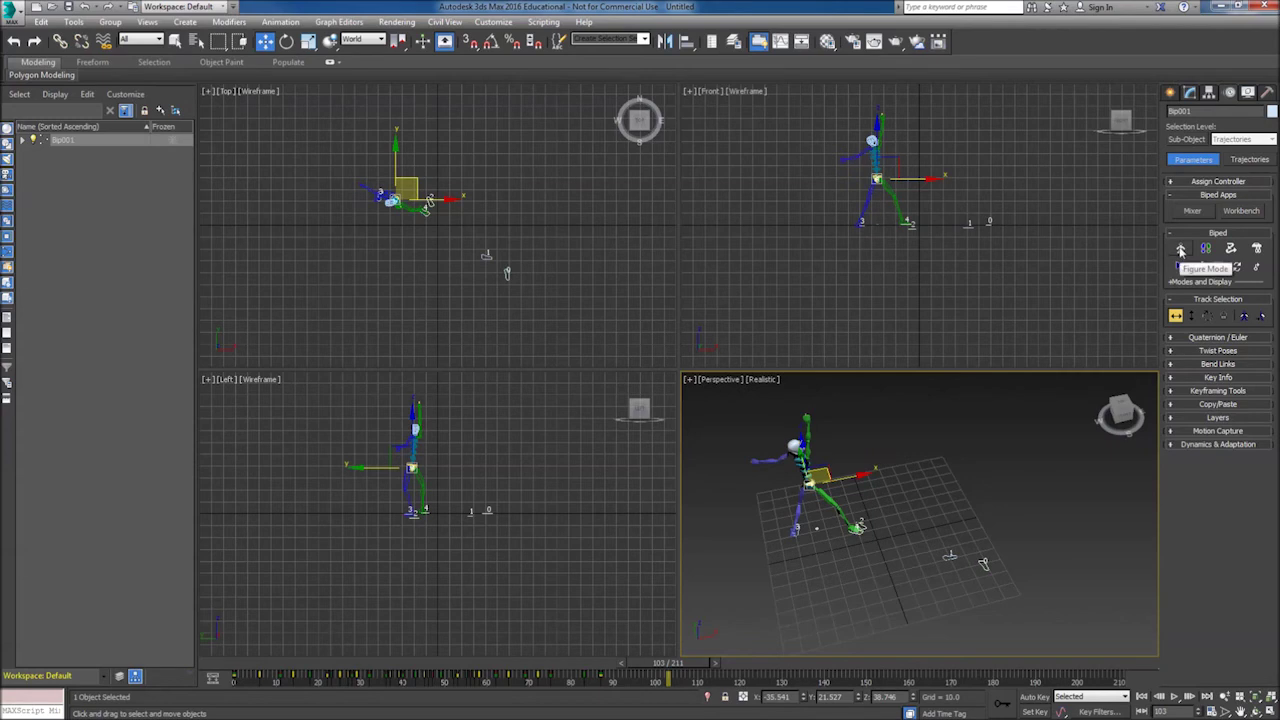
pyautogui.click(1181, 248)
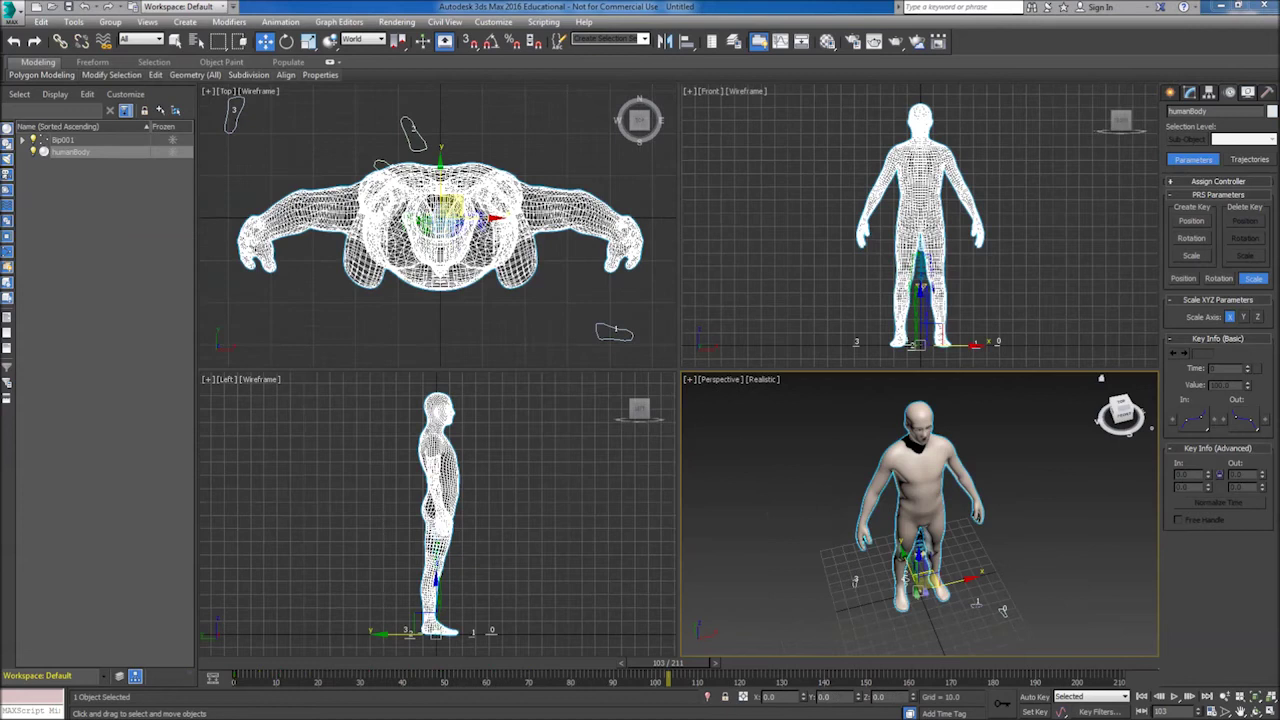
# Scale the humanBody mesh down uniformly to roughly the biped's size and move it about 1.3 units along X in the Top view
pyautogui.click(308, 41)
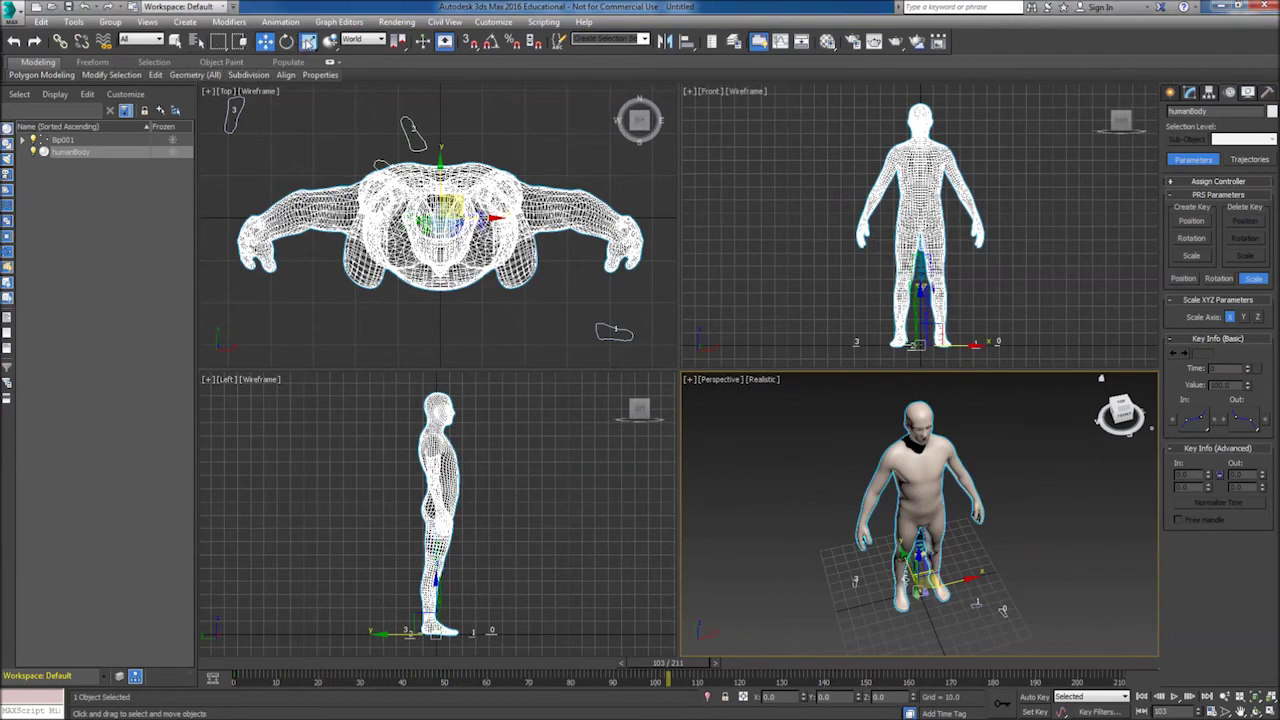
pyautogui.moveTo(912, 592); pyautogui.dragTo(180, 175)
pyautogui.click(264, 41)
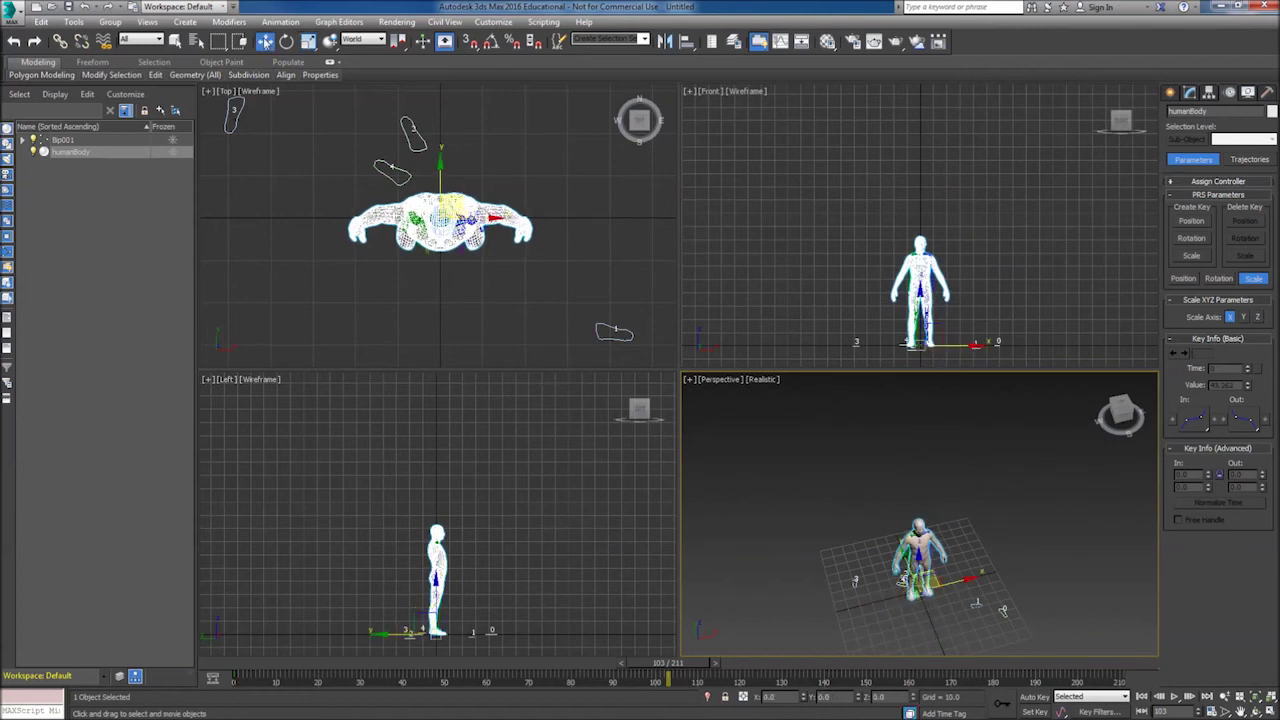
pyautogui.click(470, 192)
pyautogui.moveTo(482, 218); pyautogui.dragTo(488, 218)
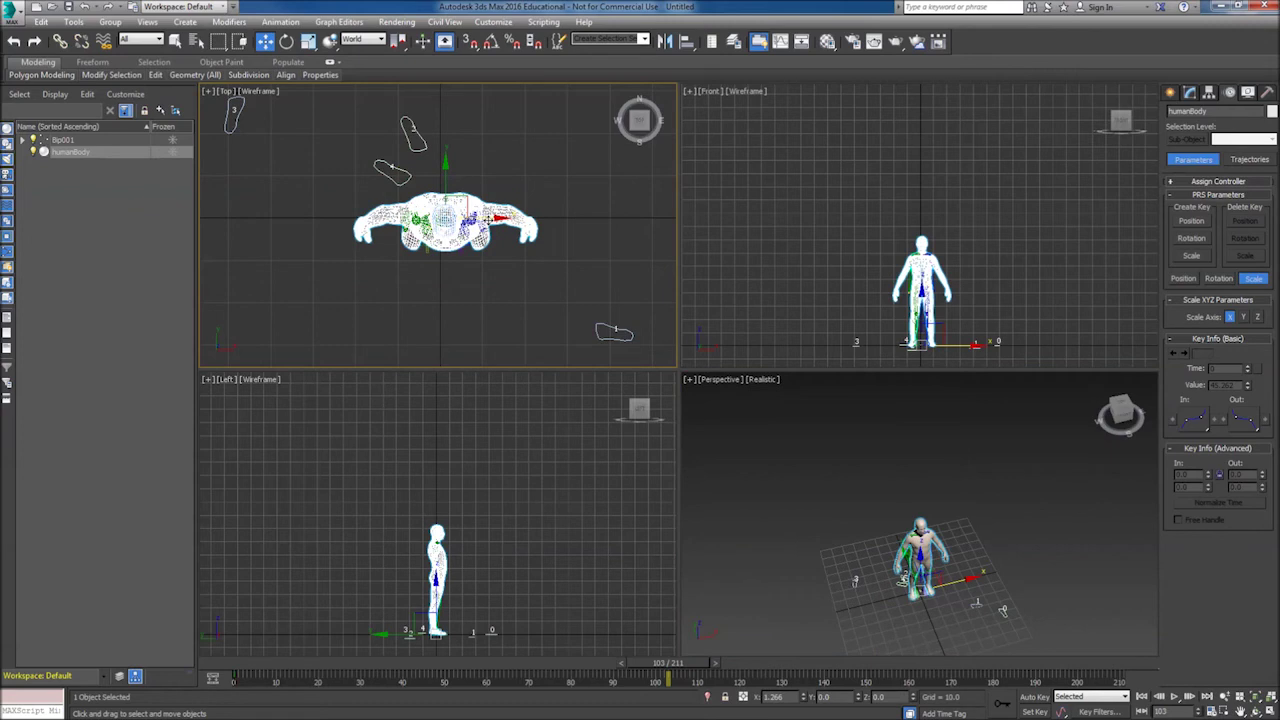
# Move the biped's right and left feet outward along X so they sit inside the mesh's feet
pyautogui.scroll(8, 888, 519)
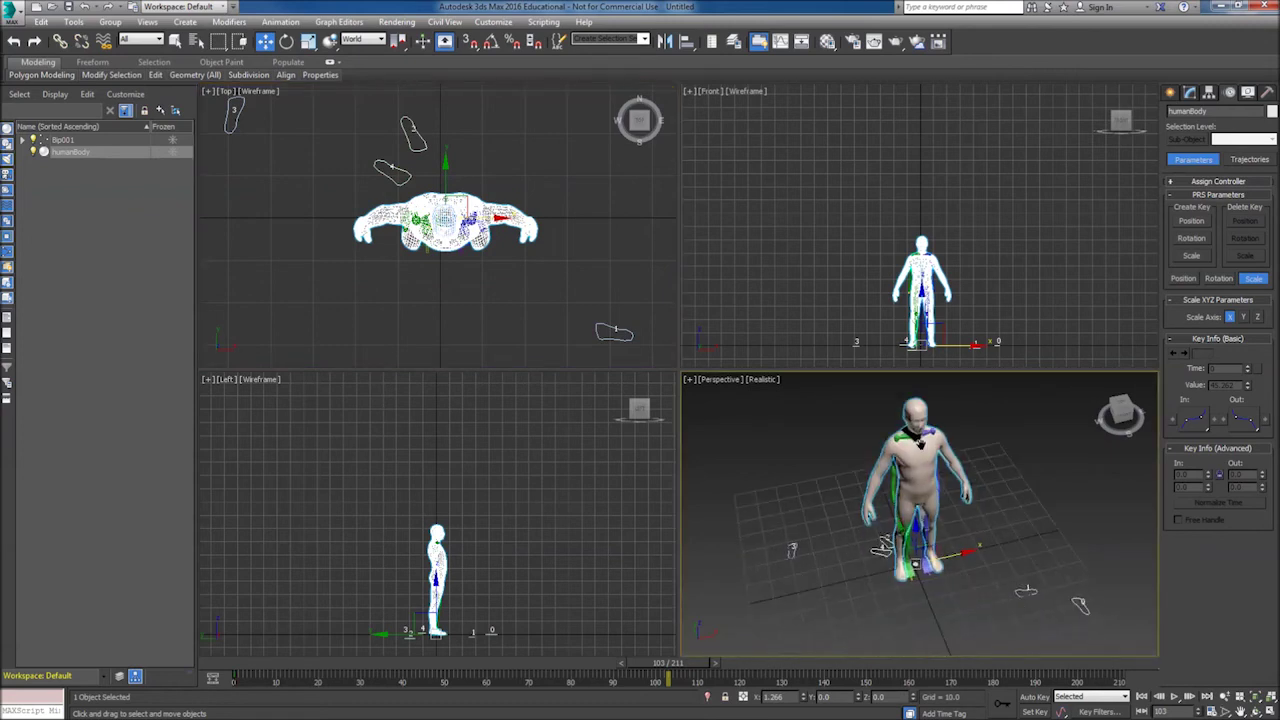
pyautogui.moveTo(958, 540); pyautogui.dragTo(958, 518, button='middle')
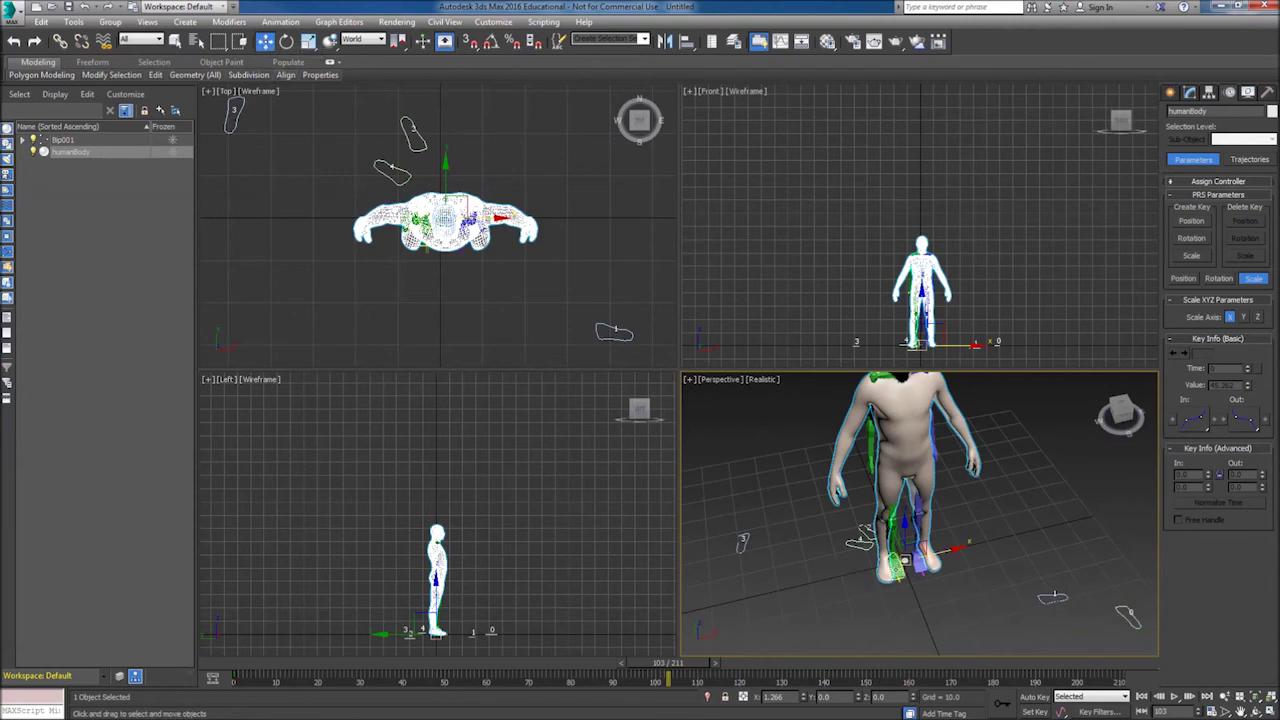
pyautogui.click(898, 566)
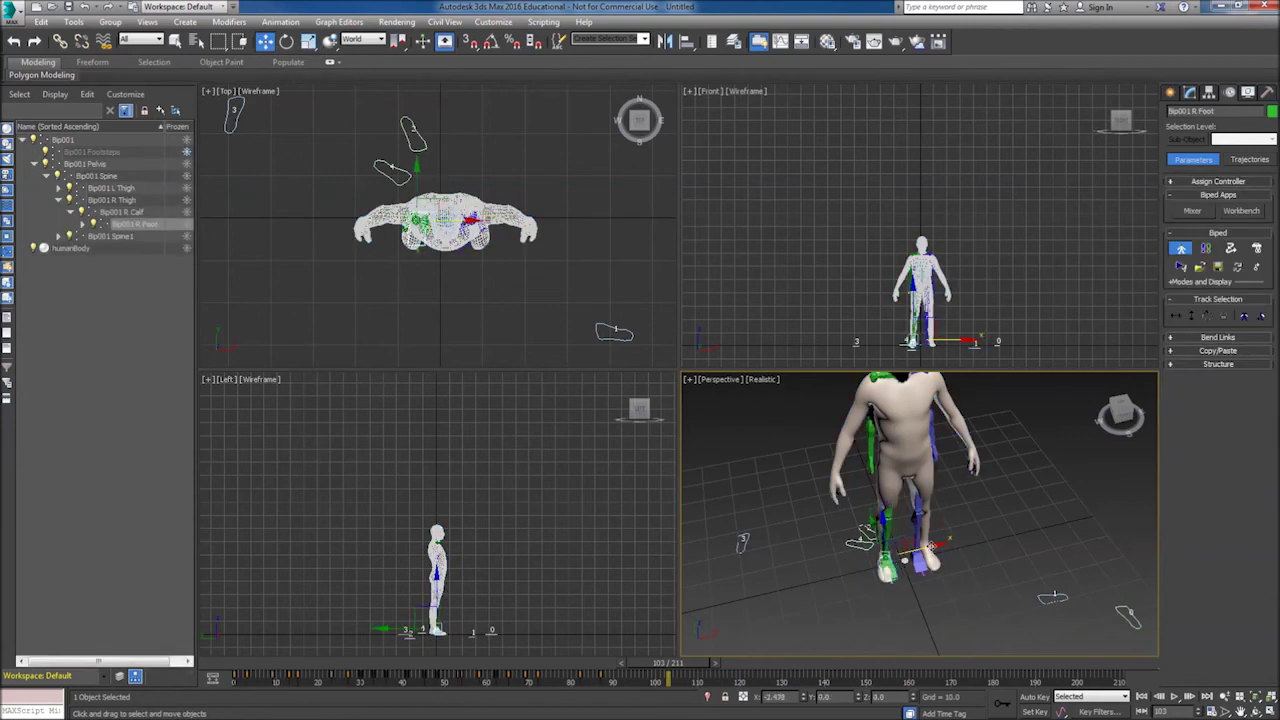
pyautogui.click(920, 556)
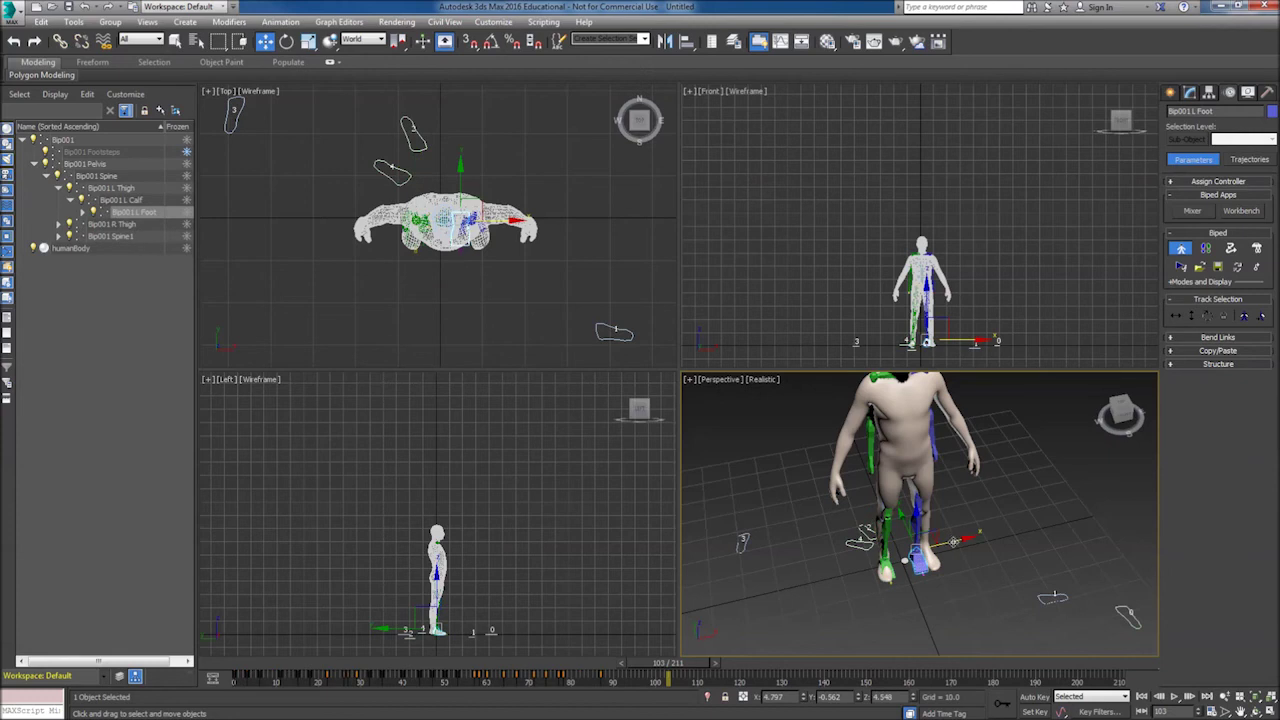
pyautogui.moveTo(954, 541); pyautogui.dragTo(968, 537)
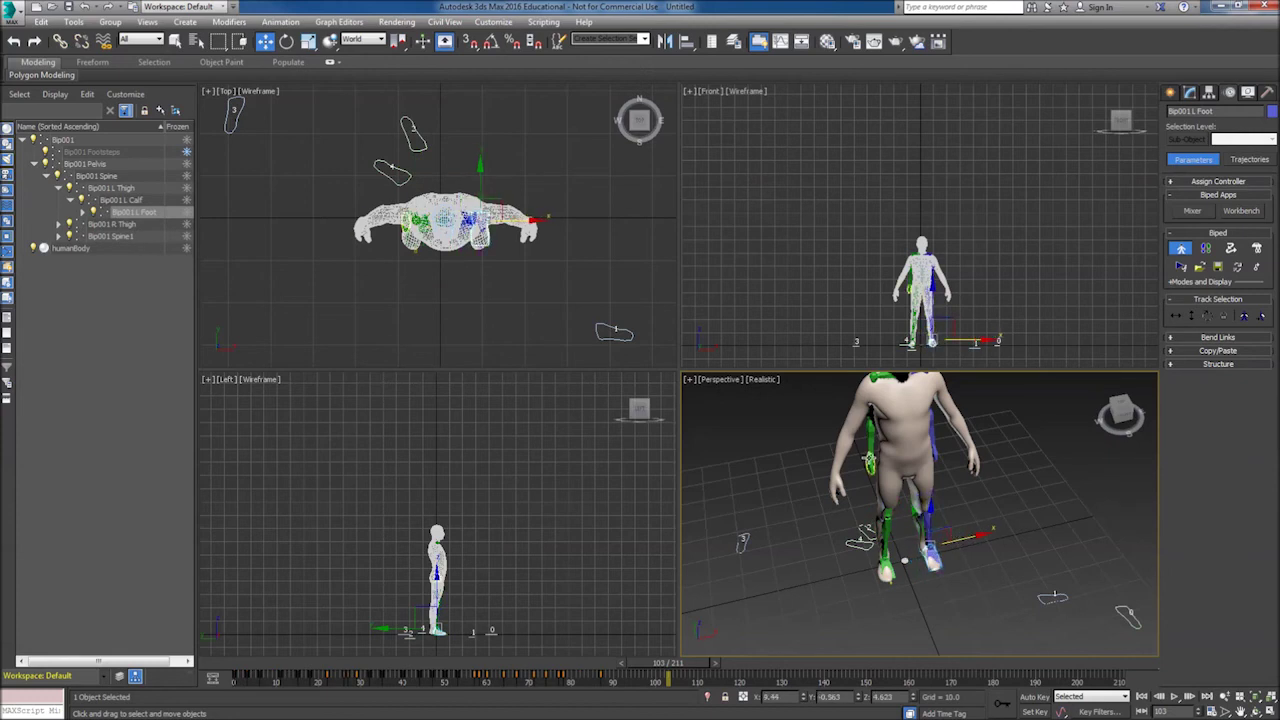
# Move the biped's right and left hands outward along X so both arms lie inside the mesh's arms
pyautogui.click(868, 460)
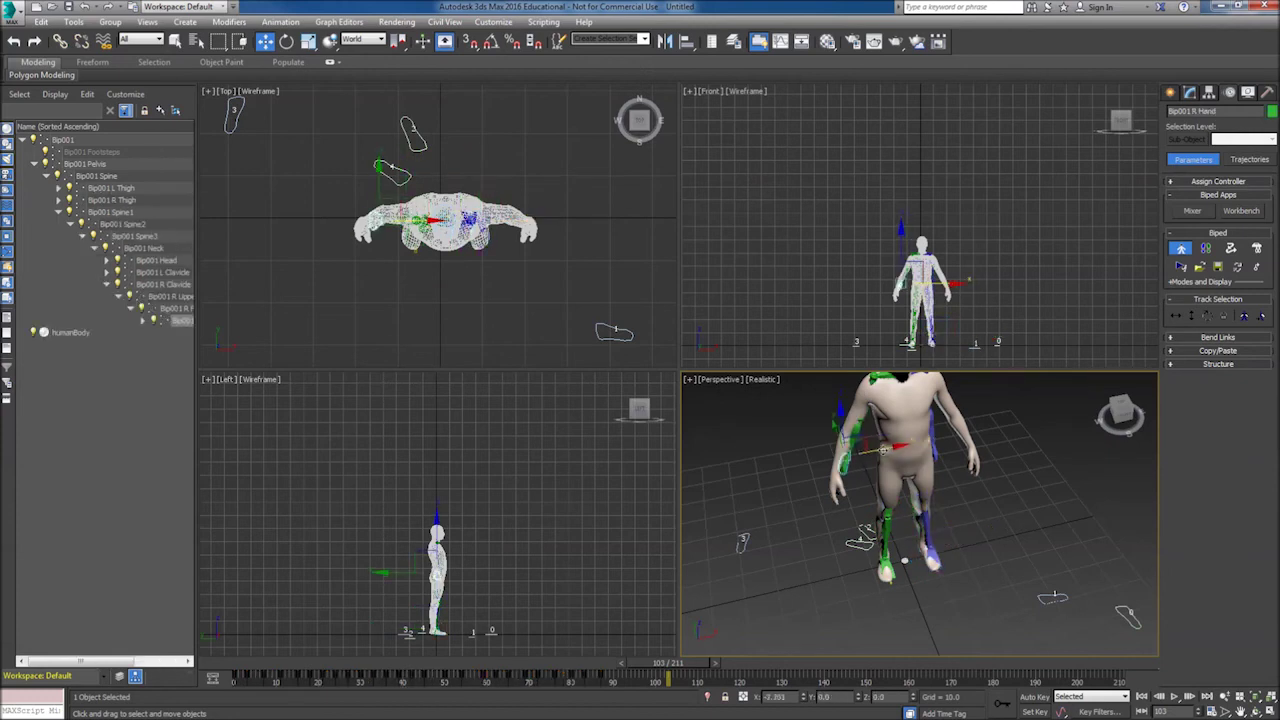
pyautogui.moveTo(884, 449); pyautogui.dragTo(874, 444)
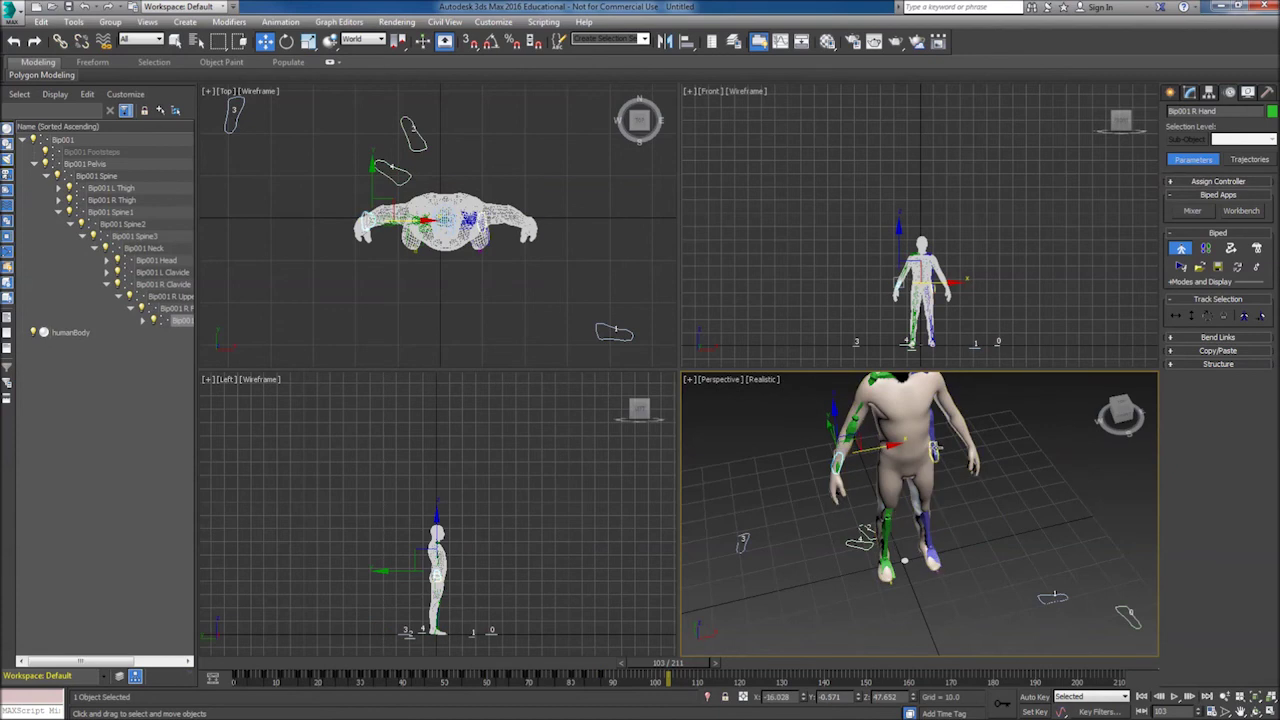
pyautogui.click(958, 443)
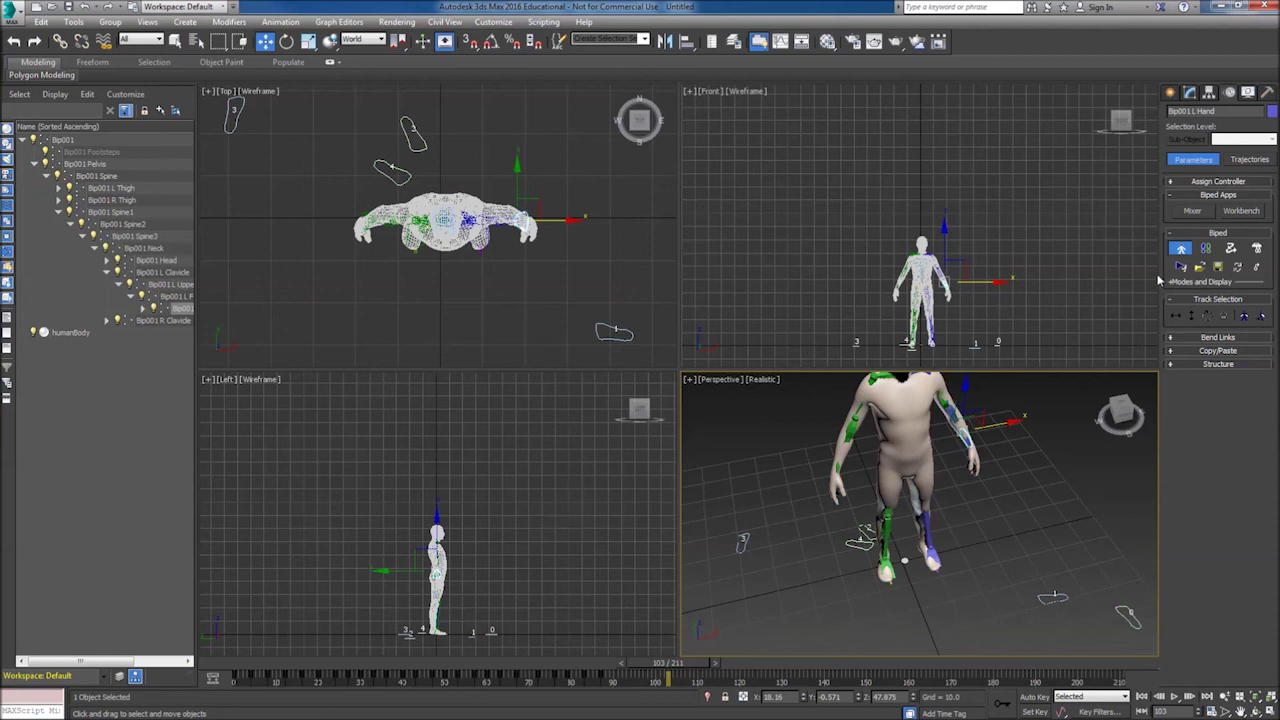
# Scale the biped's right upper arm to about 136% in X and Y, and scale the left upper arm up to fit the mesh
pyautogui.click(848, 438)
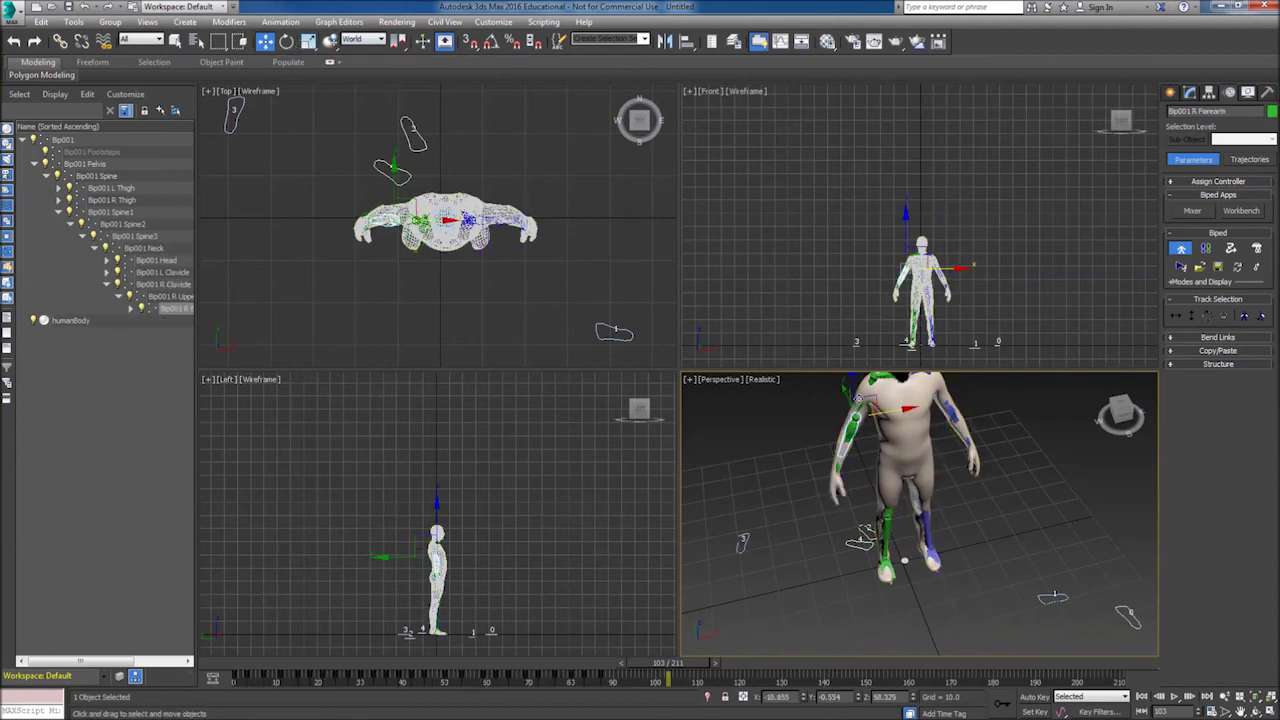
pyautogui.click(858, 410)
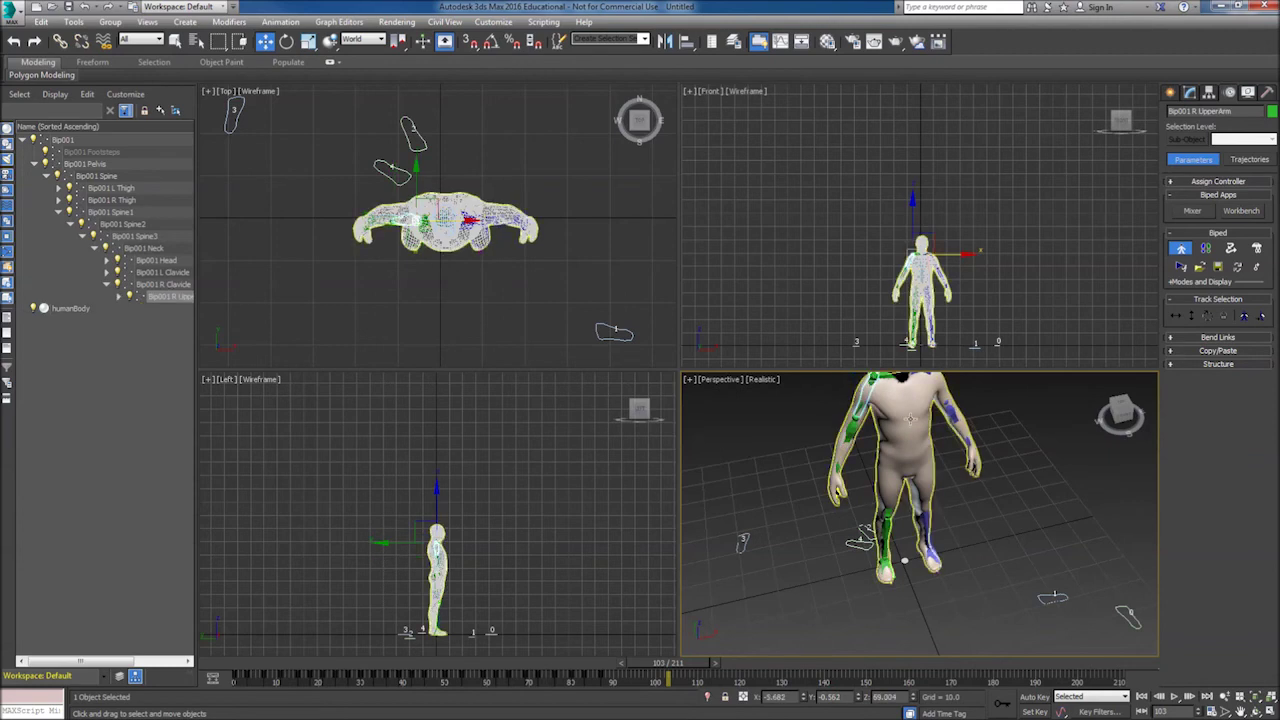
pyautogui.keyDown('alt'); pyautogui.moveTo(900, 500); pyautogui.dragTo(800, 430, button='middle'); pyautogui.keyUp('alt')
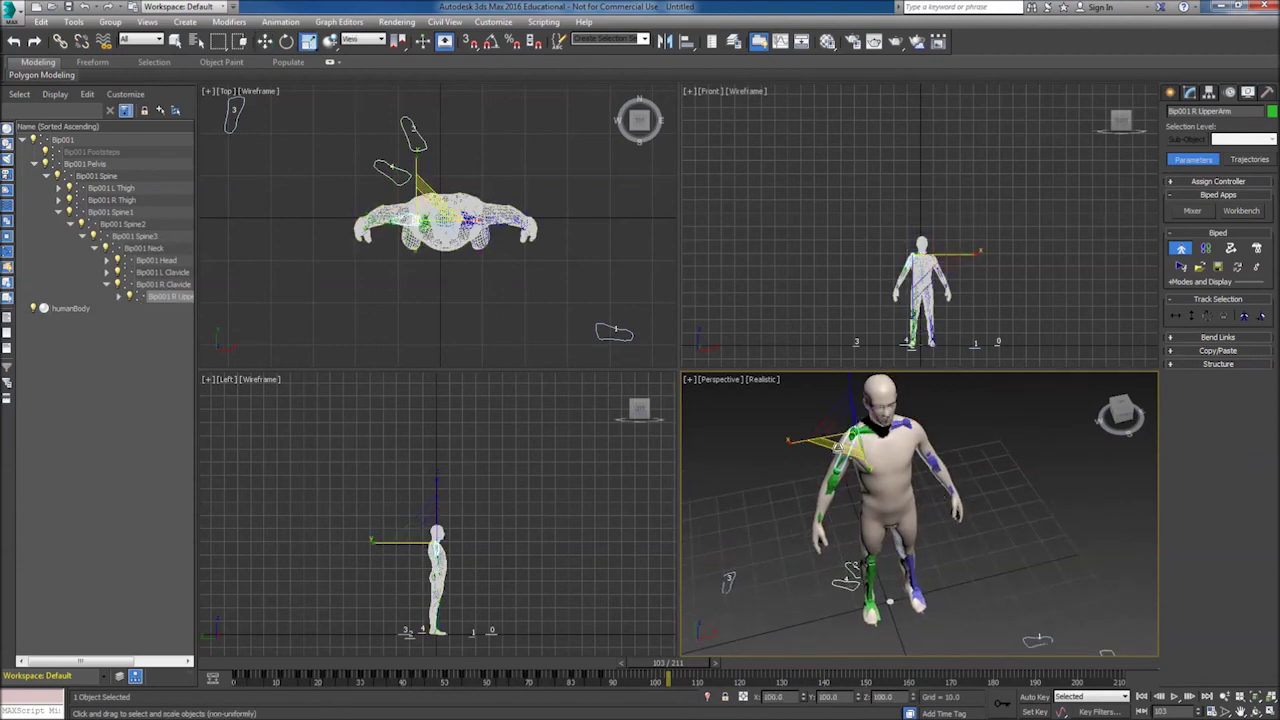
pyautogui.moveTo(837, 445); pyautogui.dragTo(831, 462)
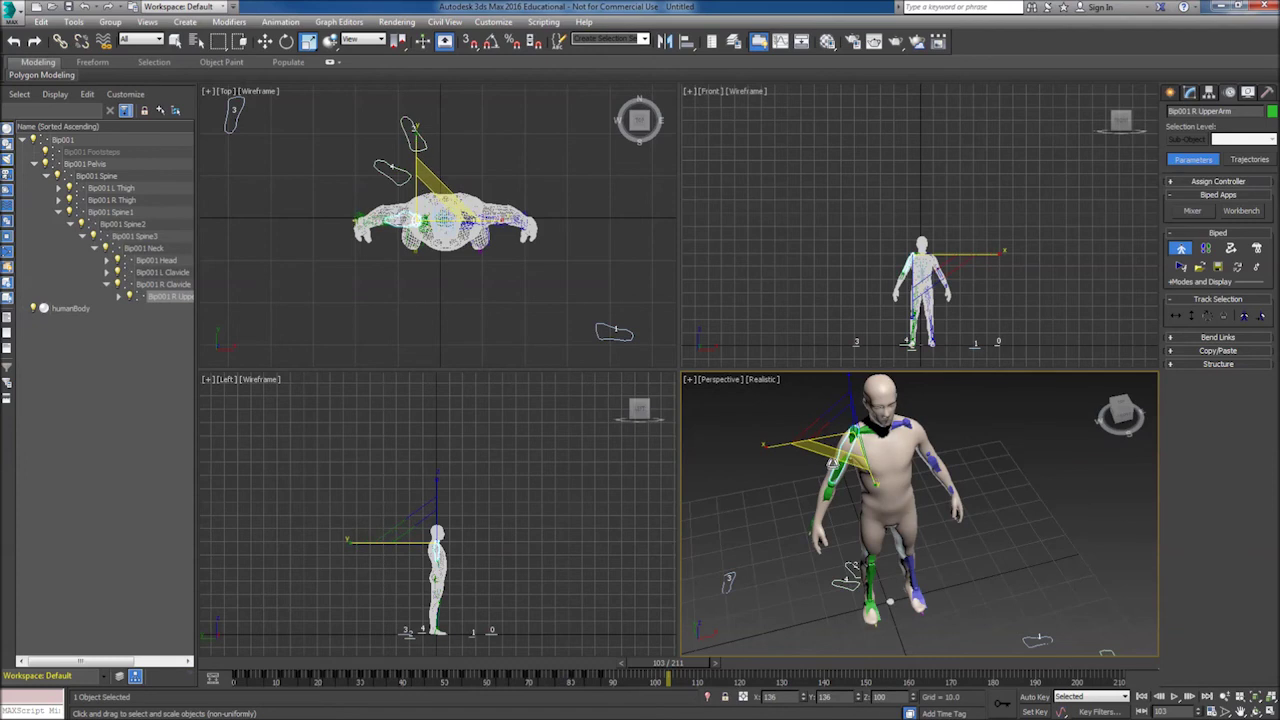
pyautogui.click(897, 440)
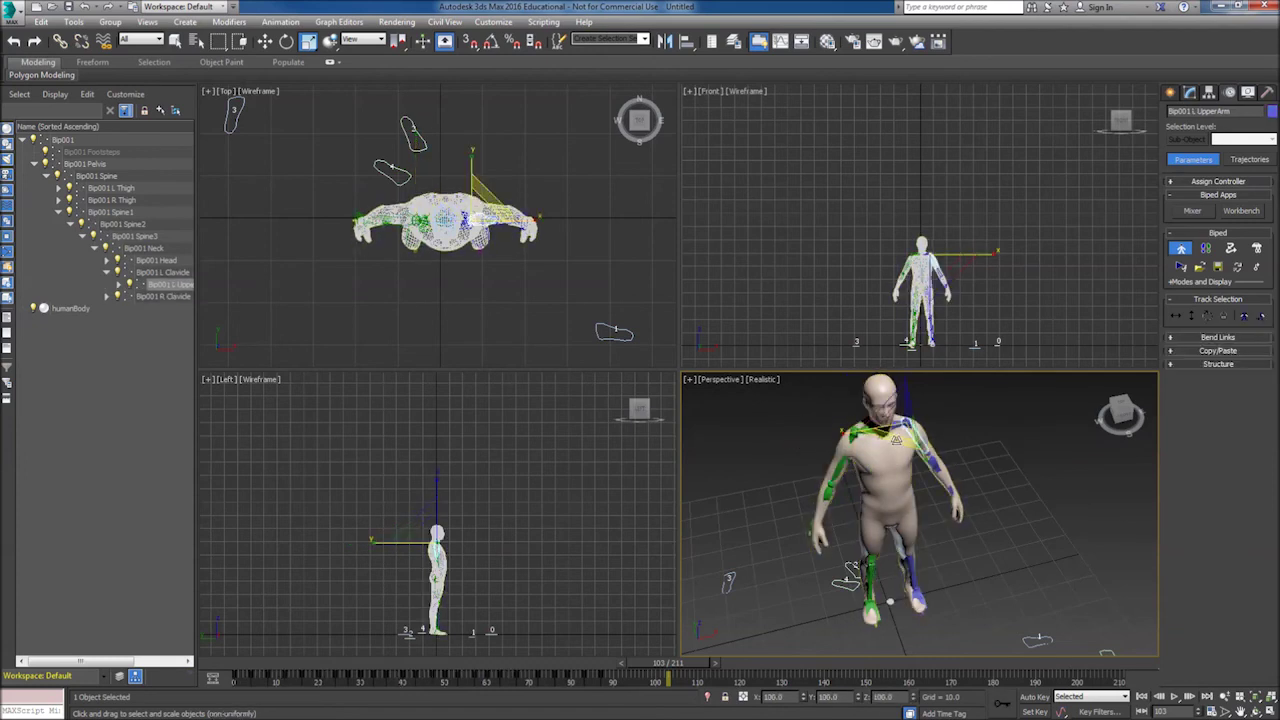
pyautogui.moveTo(897, 440); pyautogui.dragTo(903, 457)
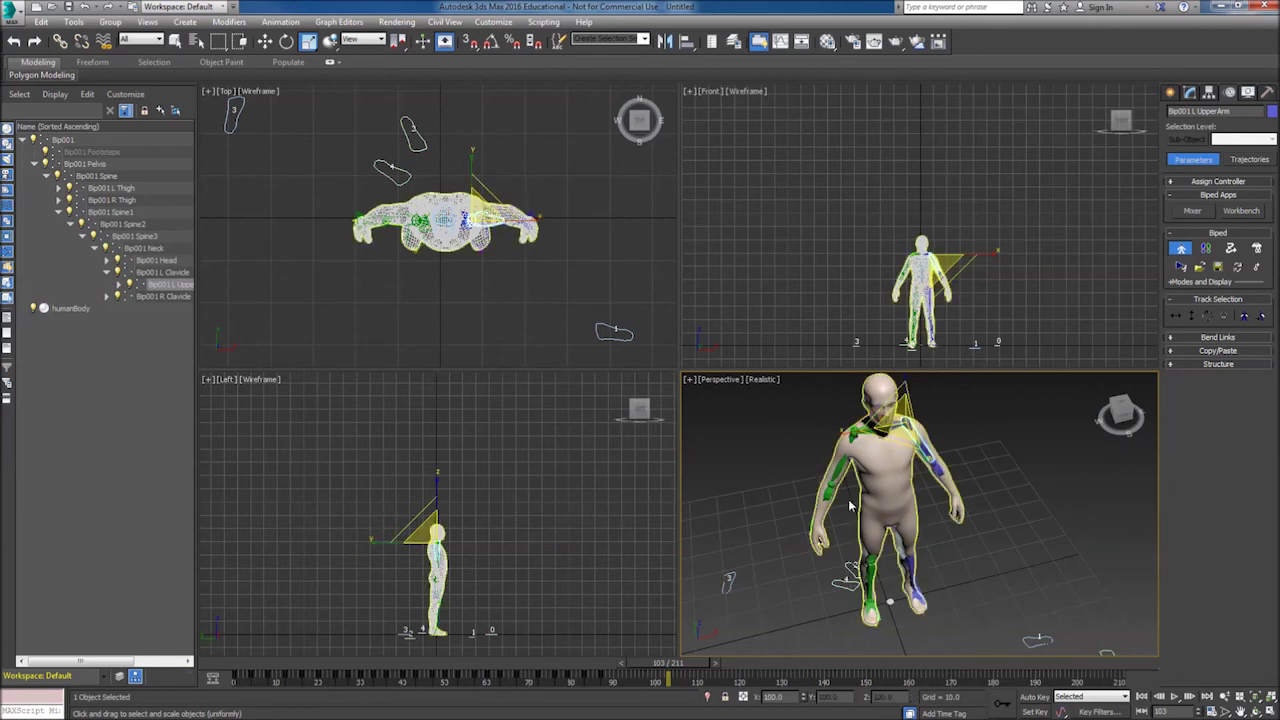
# Rotate the biped's right hand about Y in the Perspective view toward the direction of the mesh's hand
pyautogui.click(818, 538)
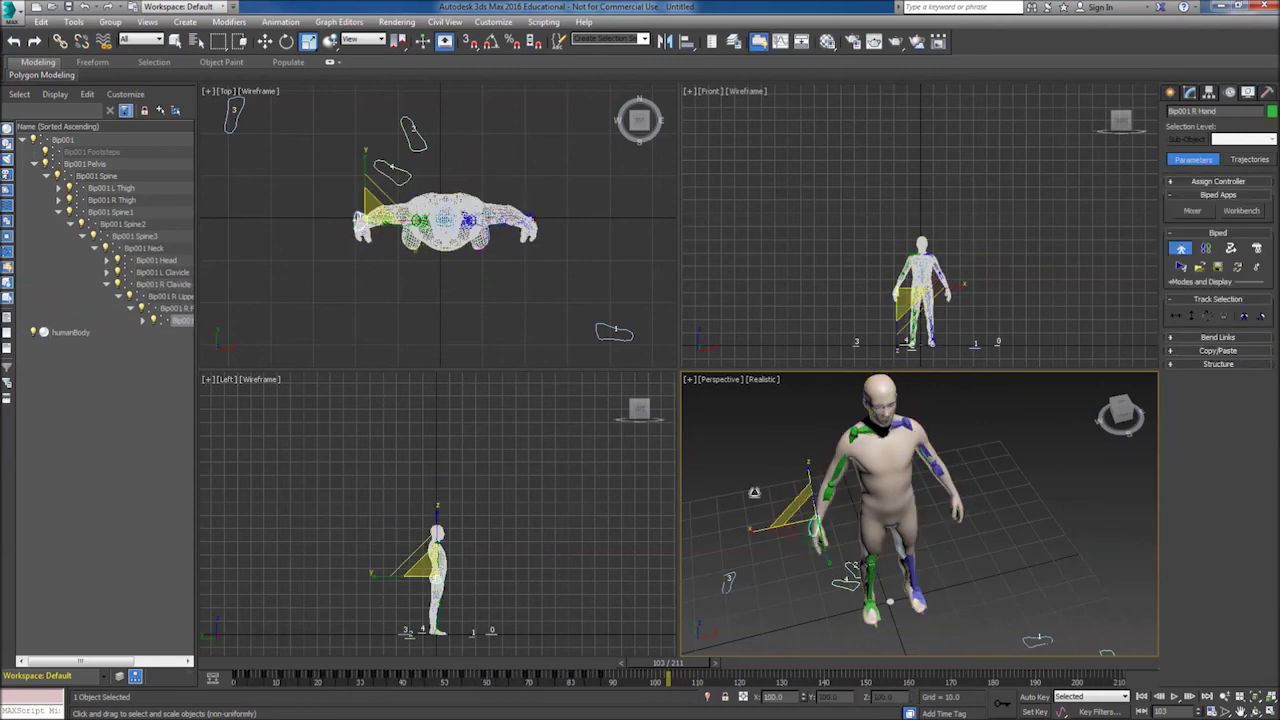
pyautogui.click(286, 41)
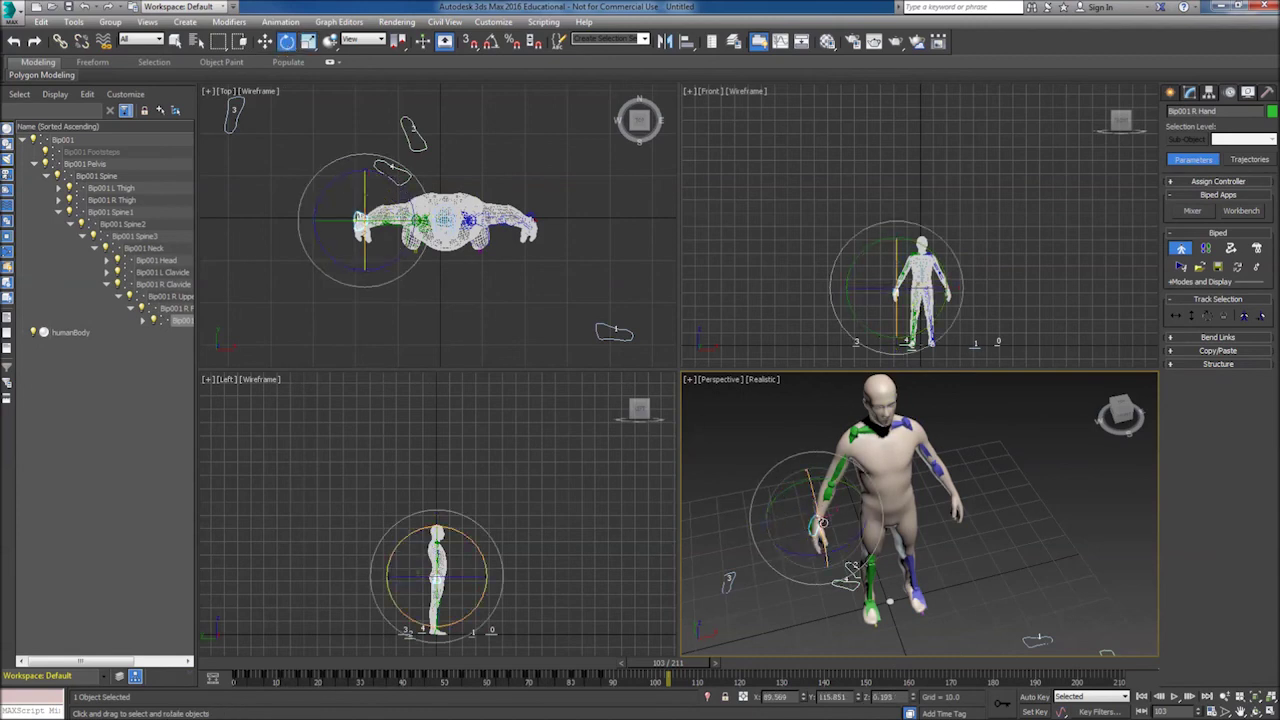
pyautogui.keyDown('alt'); pyautogui.moveTo(840, 521); pyautogui.dragTo(860, 480, button='middle'); pyautogui.keyUp('alt')
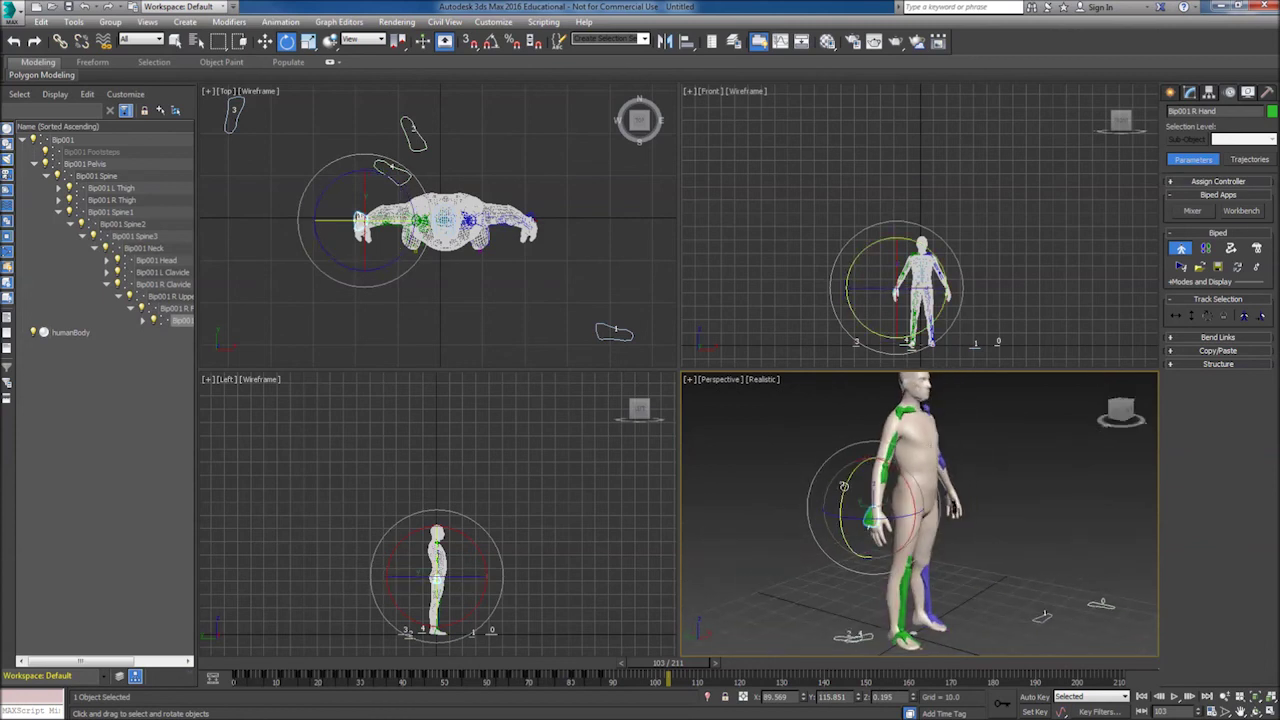
pyautogui.moveTo(842, 487); pyautogui.dragTo(845, 512)
pyautogui.click(1127, 416)
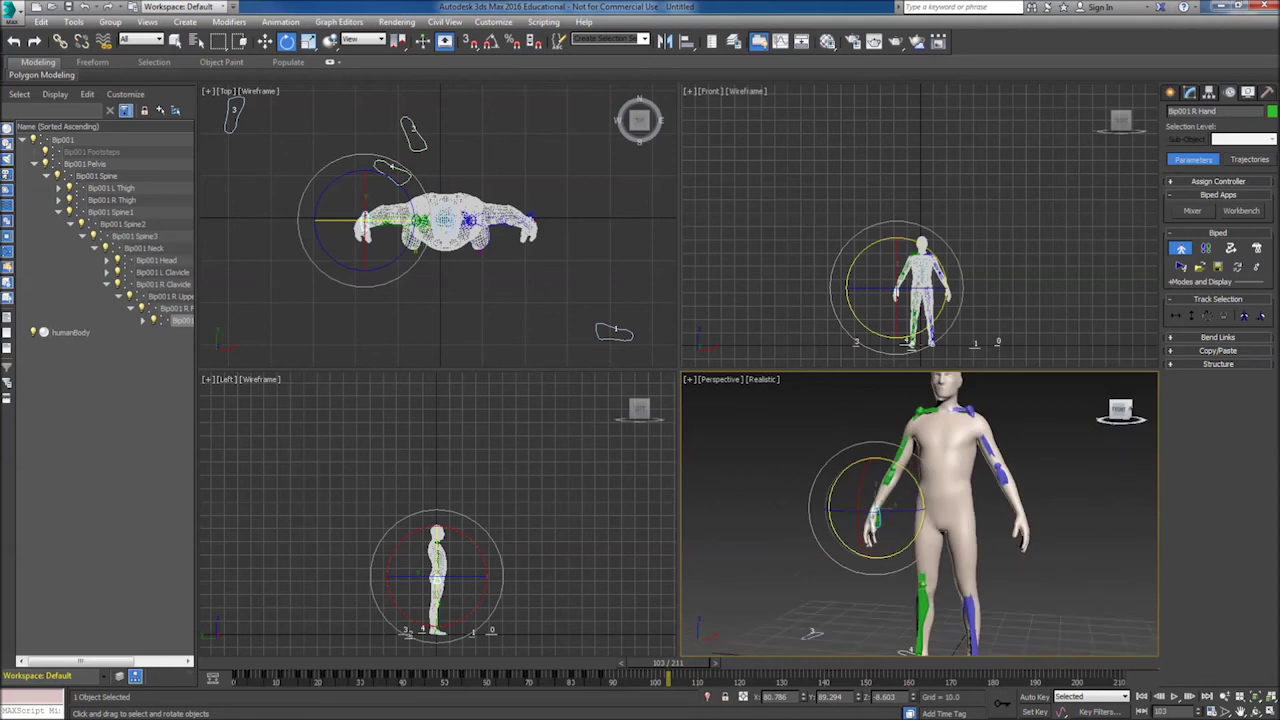
pyautogui.moveTo(1127, 416); pyautogui.dragTo(1105, 408)
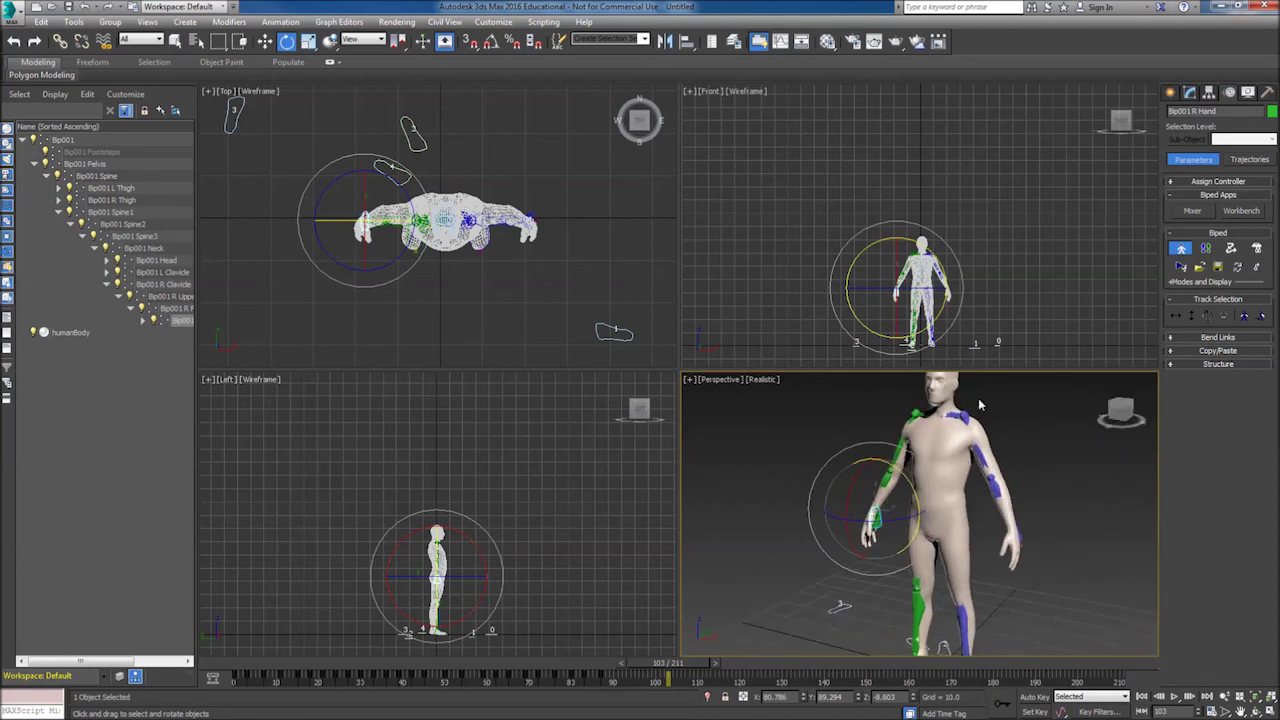
# Rotate the biped's left and right clavicles about their local axes to follow the mesh's shoulders
pyautogui.click(953, 413)
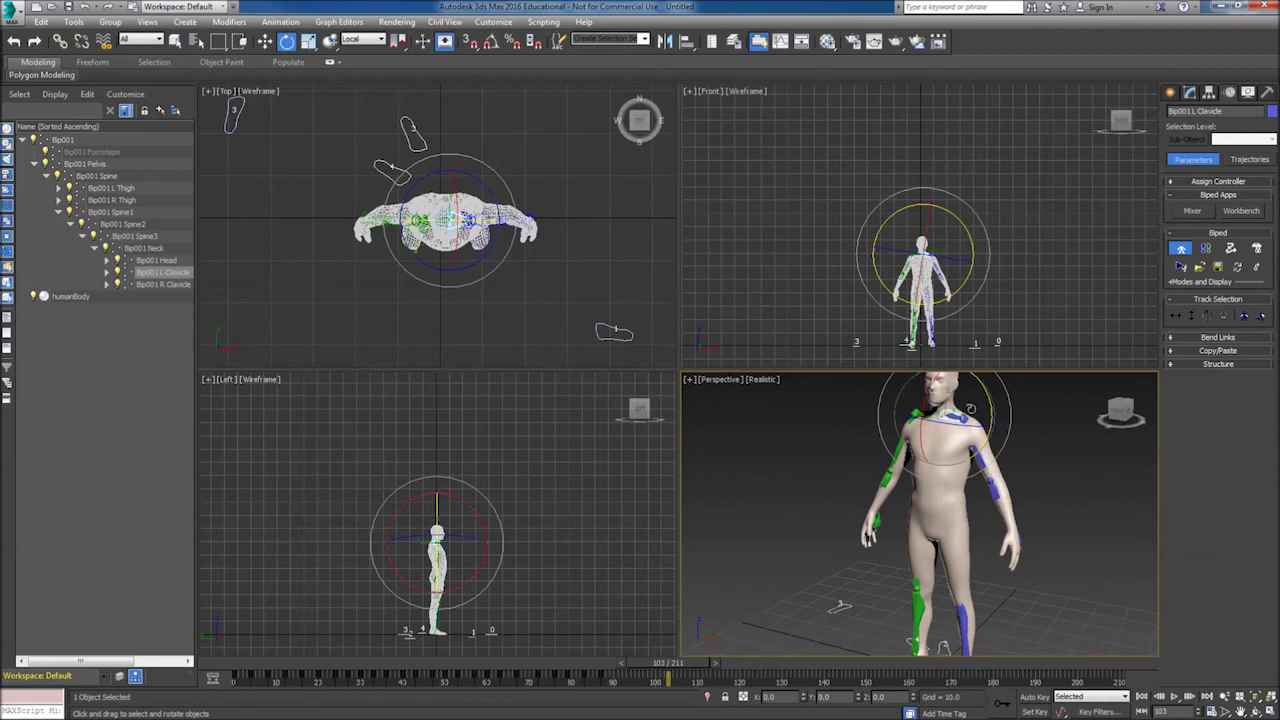
pyautogui.click(916, 410)
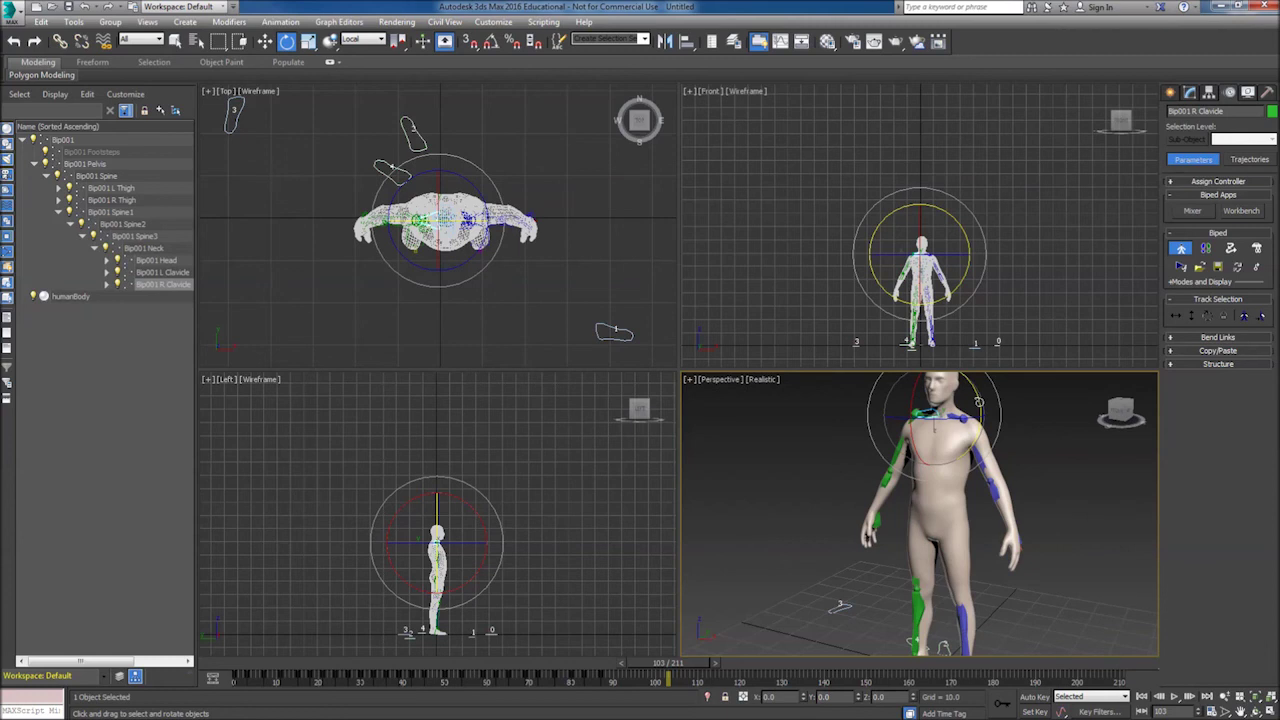
pyautogui.moveTo(978, 402); pyautogui.dragTo(974, 382)
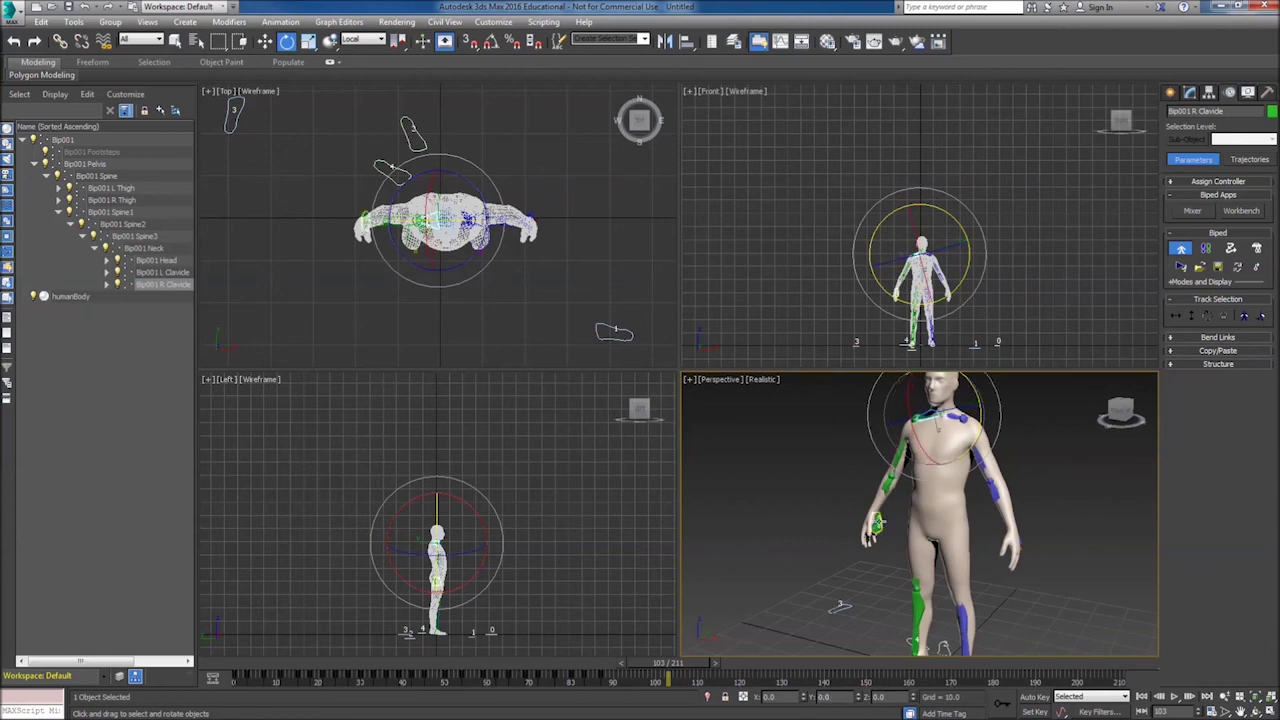
# Readjust the right hand's rotation about its local axis so it lines up with the mesh's hand
pyautogui.click(876, 522)
pyautogui.moveTo(908, 482); pyautogui.dragTo(914, 492)
pyautogui.moveTo(1020, 565)
pyautogui.mouseDown(button='middle')
pyautogui.moveTo(1028, 516)
pyautogui.moveTo(1028, 549)
pyautogui.mouseUp(button='middle')
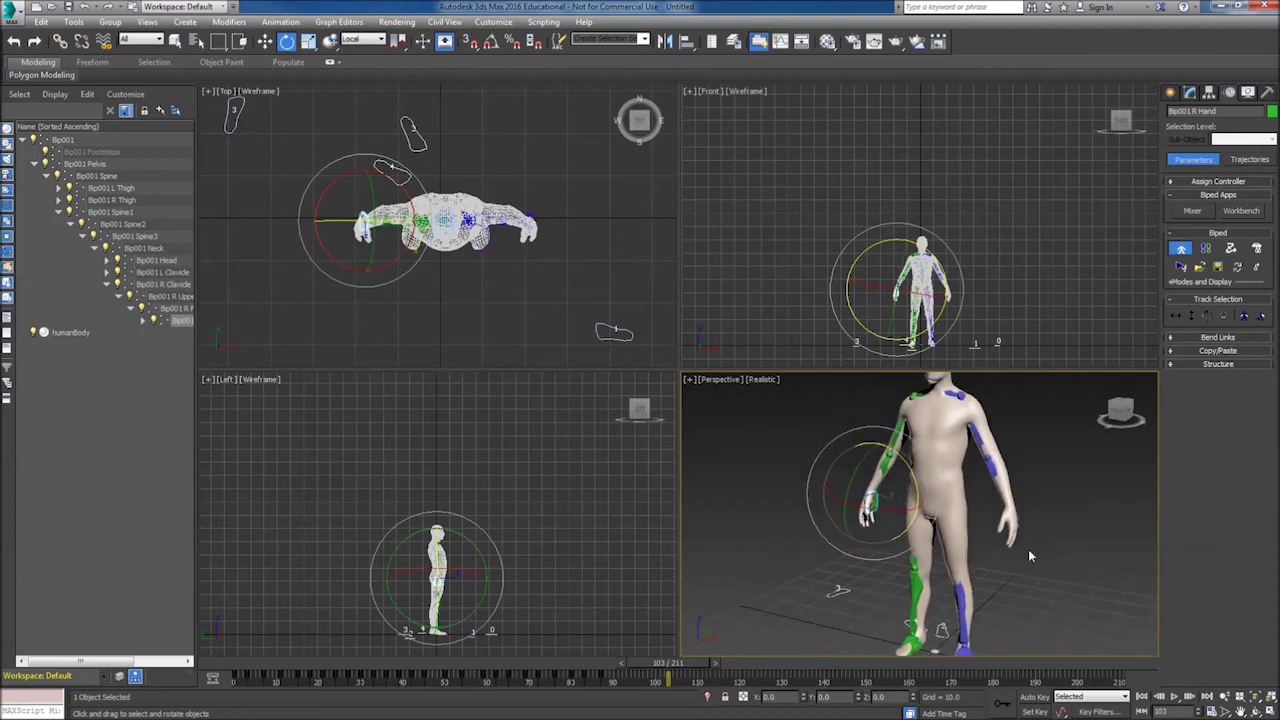
pyautogui.click(1178, 249)
# Select the humanBody mesh and apply a Skin modifier to it
pyautogui.click(175, 40)
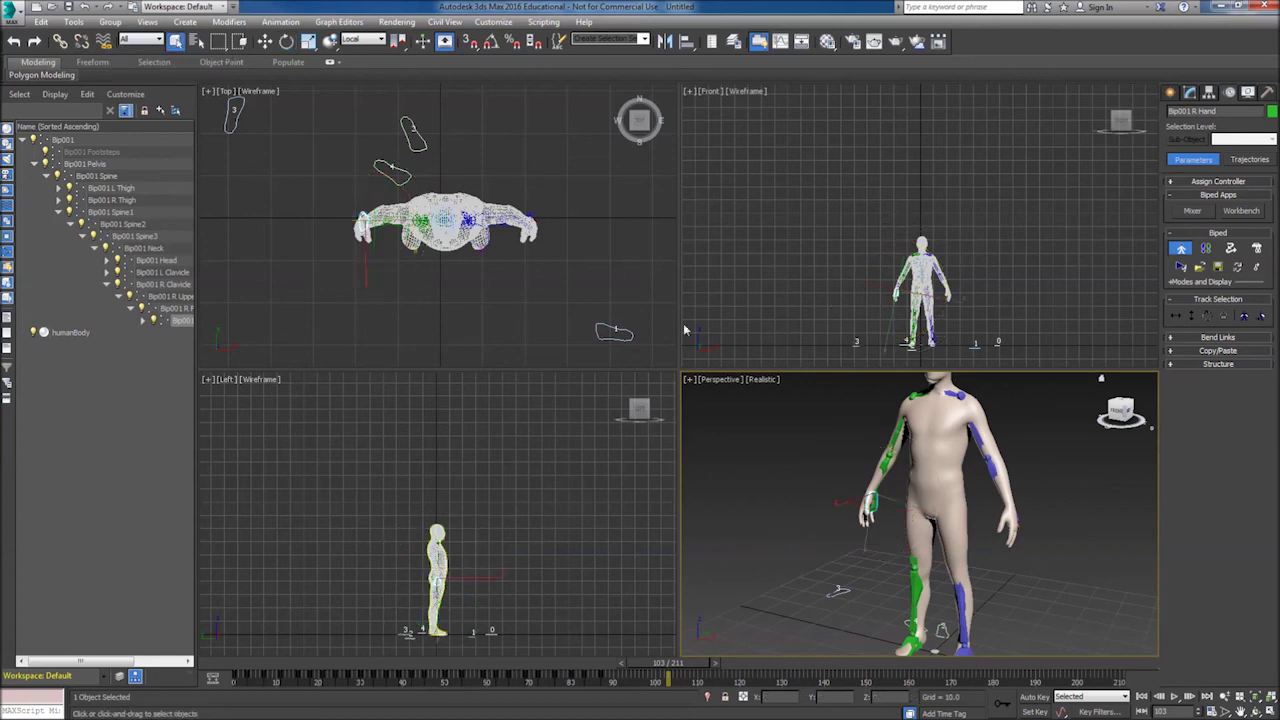
pyautogui.click(940, 460)
pyautogui.click(1188, 92)
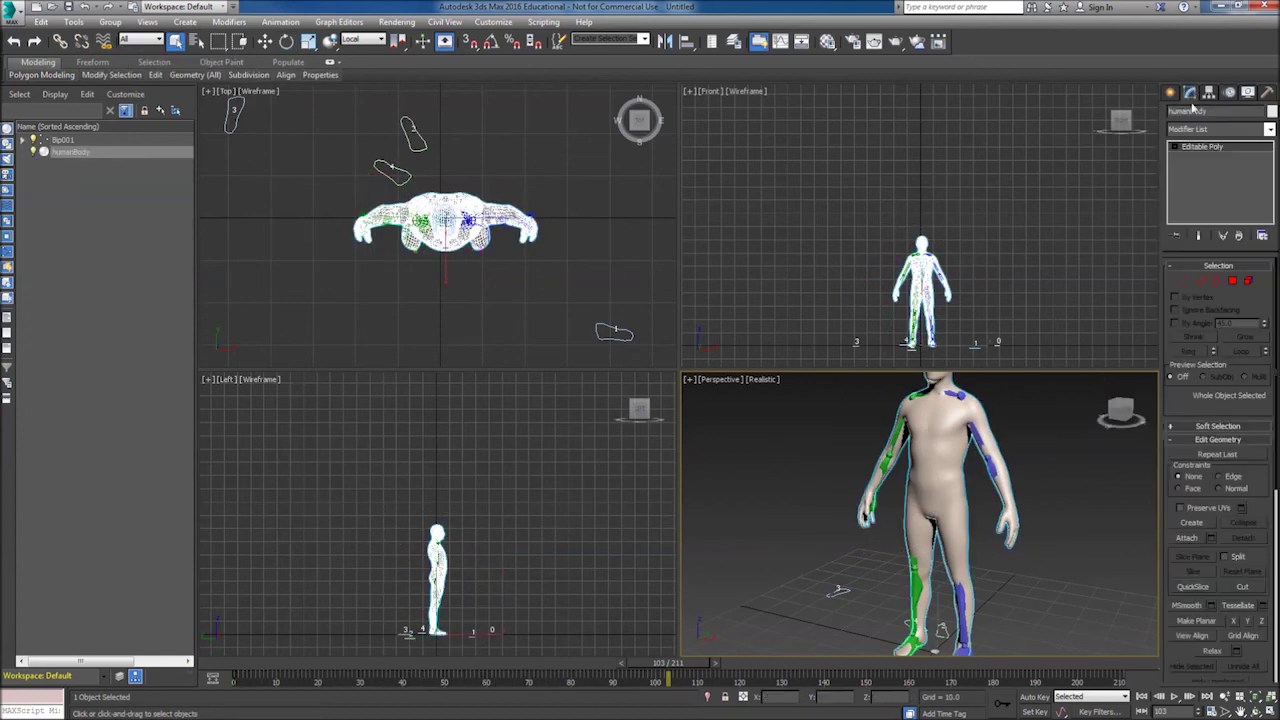
pyautogui.click(1269, 130)
pyautogui.scroll(-10, 1215, 400)
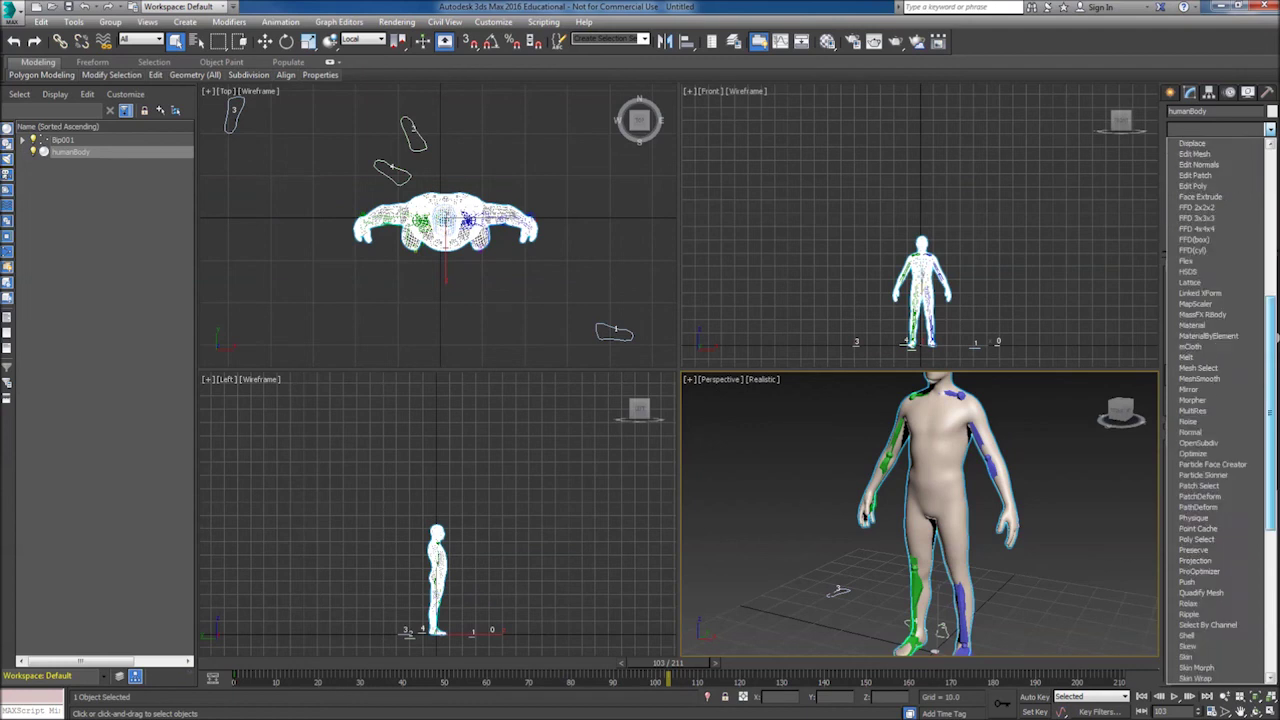
pyautogui.click(1186, 453)
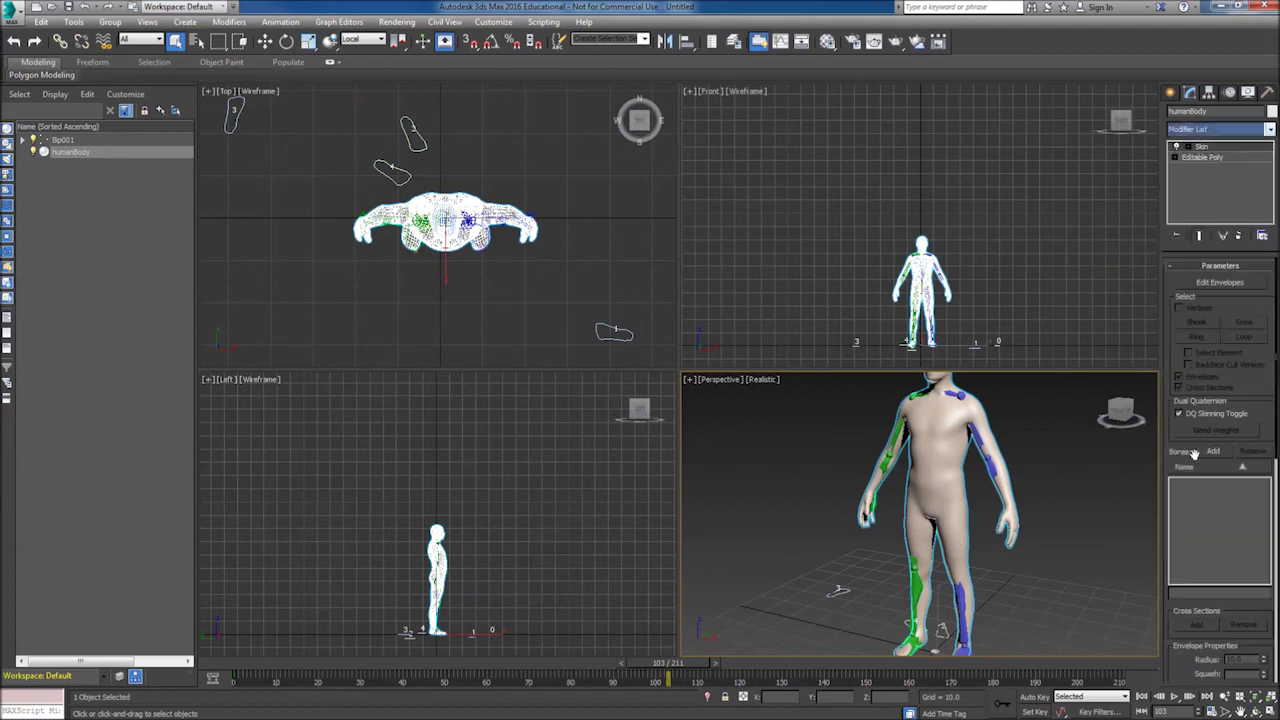
# Add all biped bones from Bip001 Pelvis through Bip001 R Finger0 to the Skin modifier's bones
pyautogui.click(1213, 452)
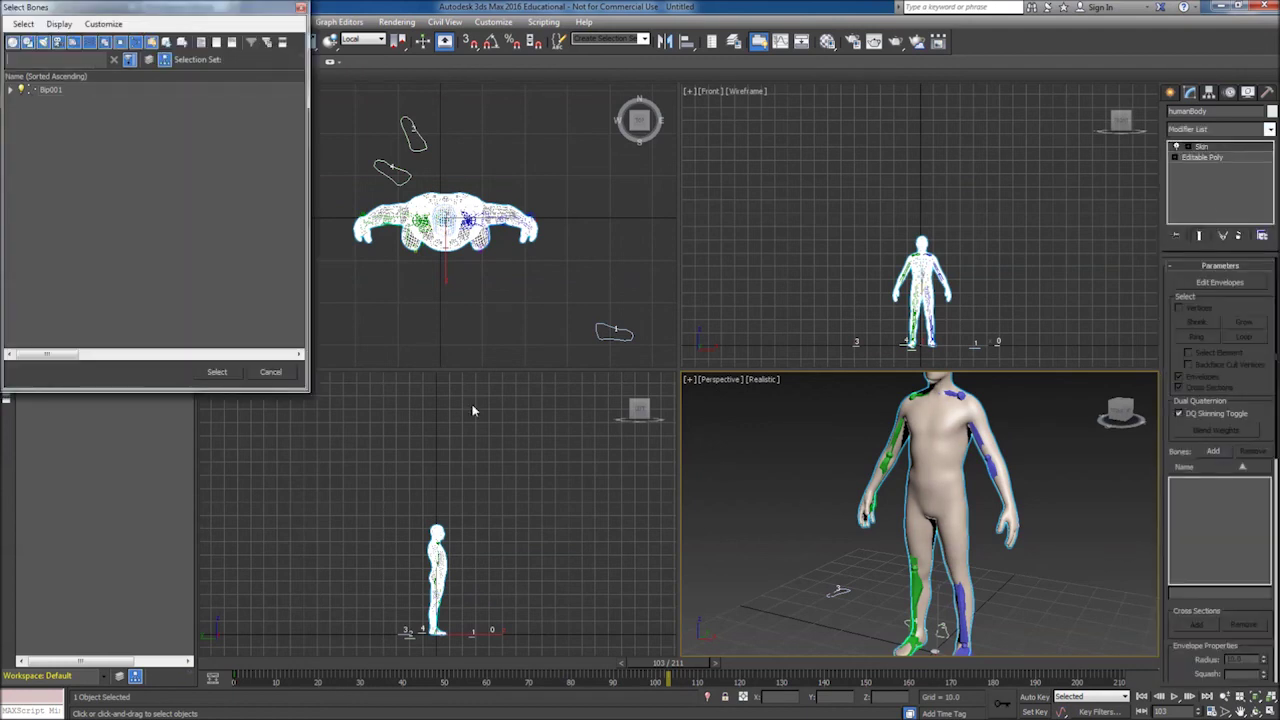
pyautogui.click(59, 23)
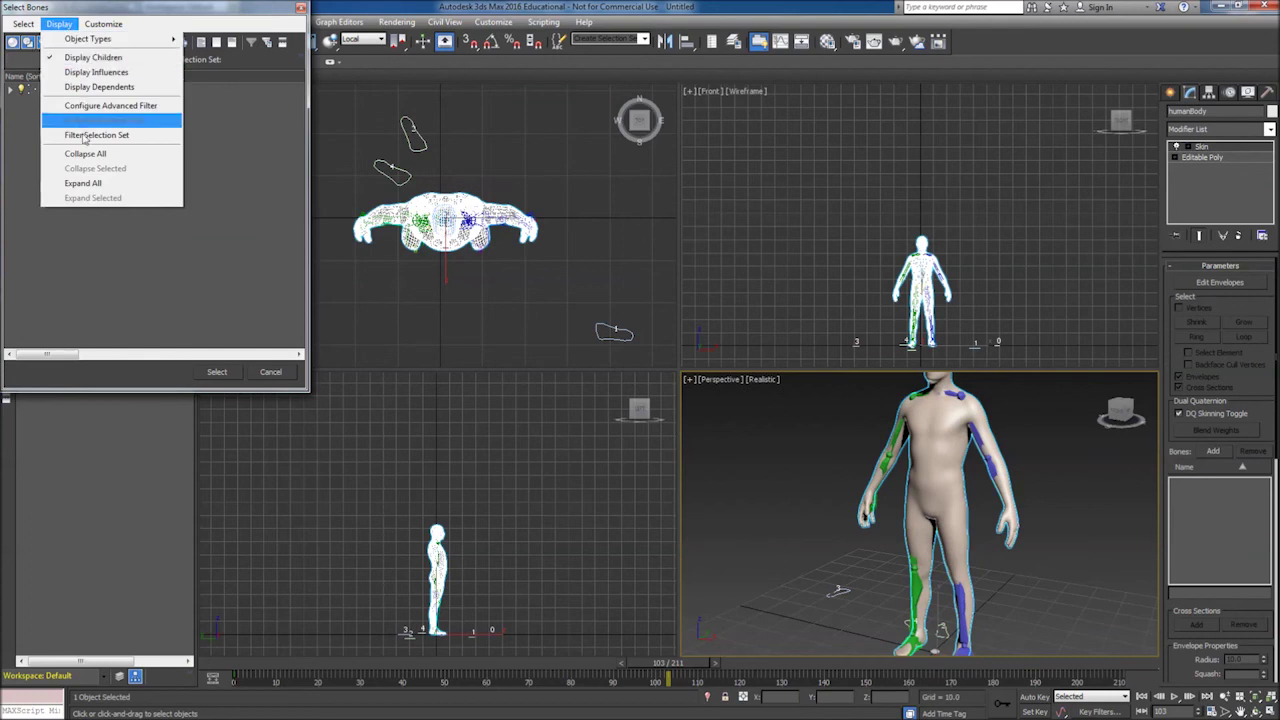
pyautogui.click(84, 182)
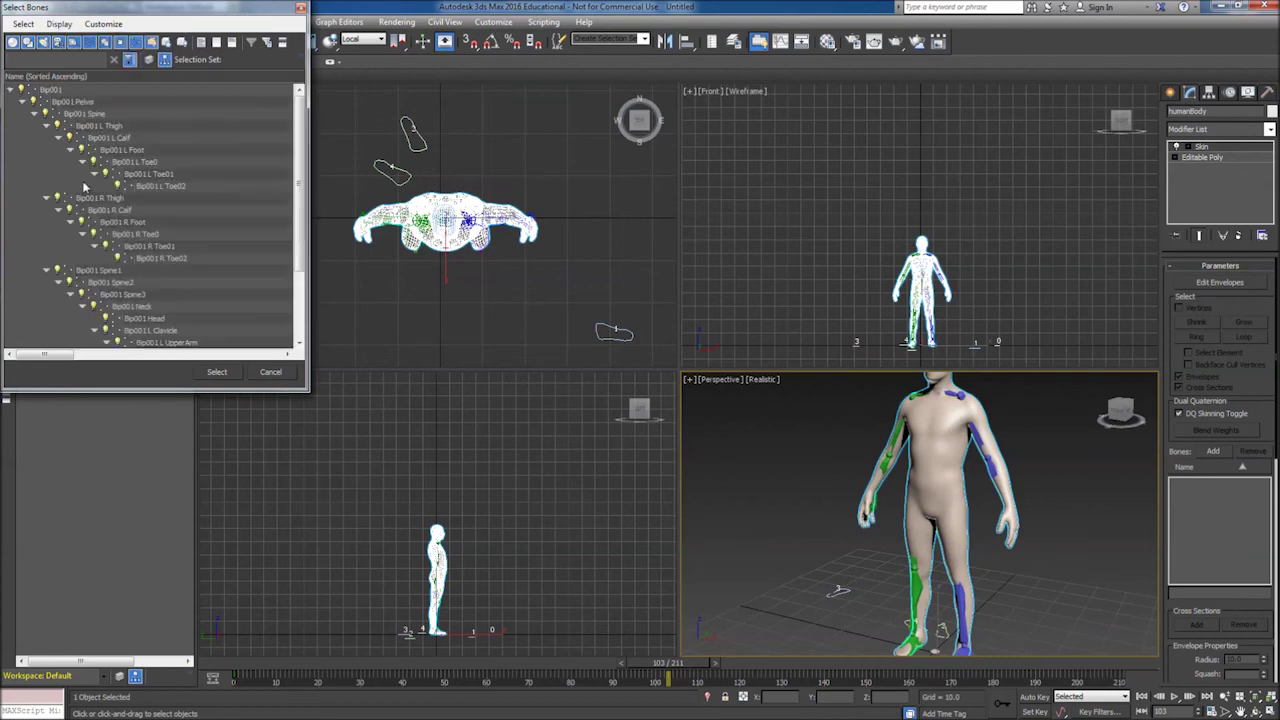
pyautogui.click(67, 103)
pyautogui.moveTo(297, 149); pyautogui.dragTo(186, 342)
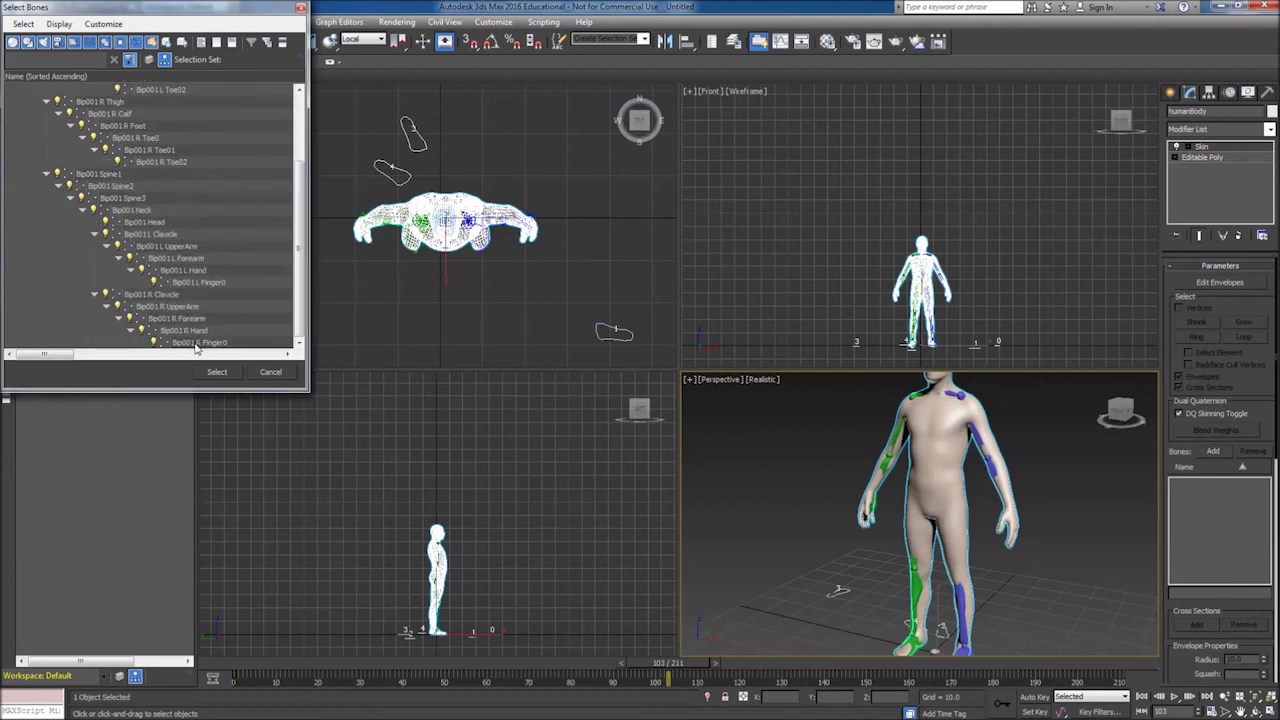
pyautogui.keyDown('shift'); pyautogui.click(196, 343); pyautogui.keyUp('shift')
pyautogui.moveTo(297, 230); pyautogui.dragTo(305, 347)
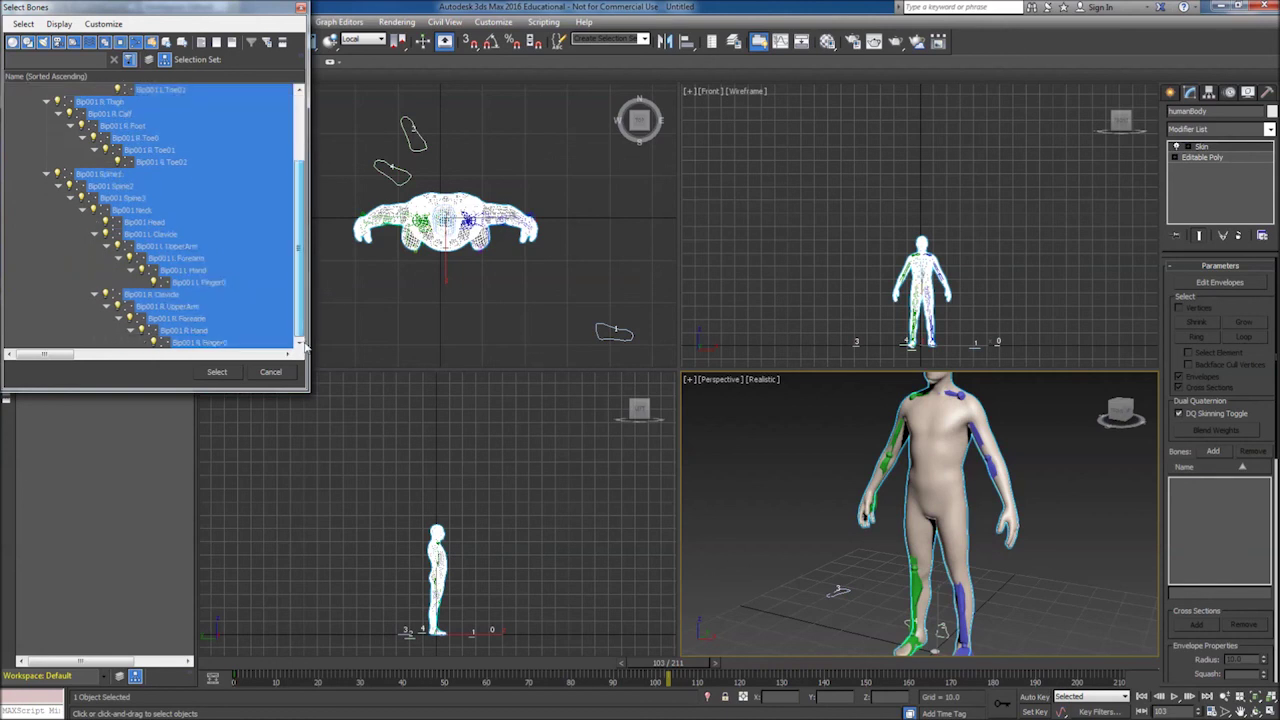
pyautogui.click(217, 371)
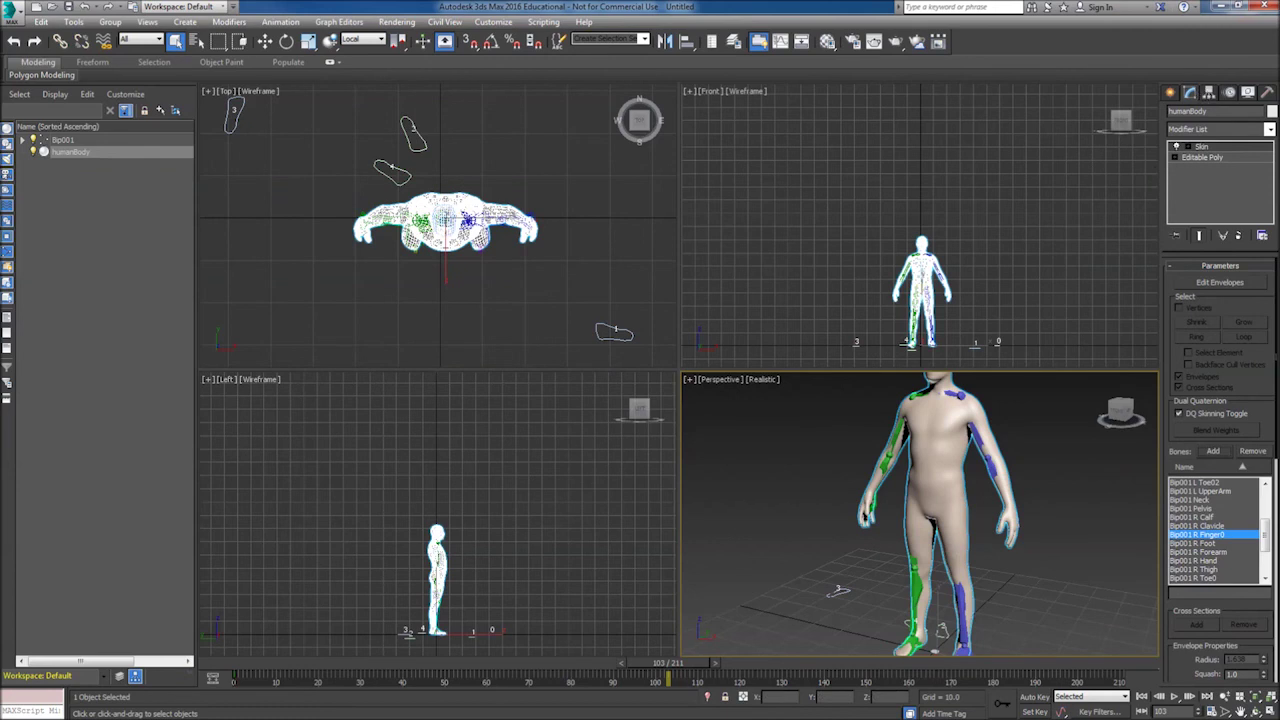
# Switch Bip001 from Figure Mode to Footstep Mode and play the cartwheel animation on the skinned body
pyautogui.click(1229, 92)
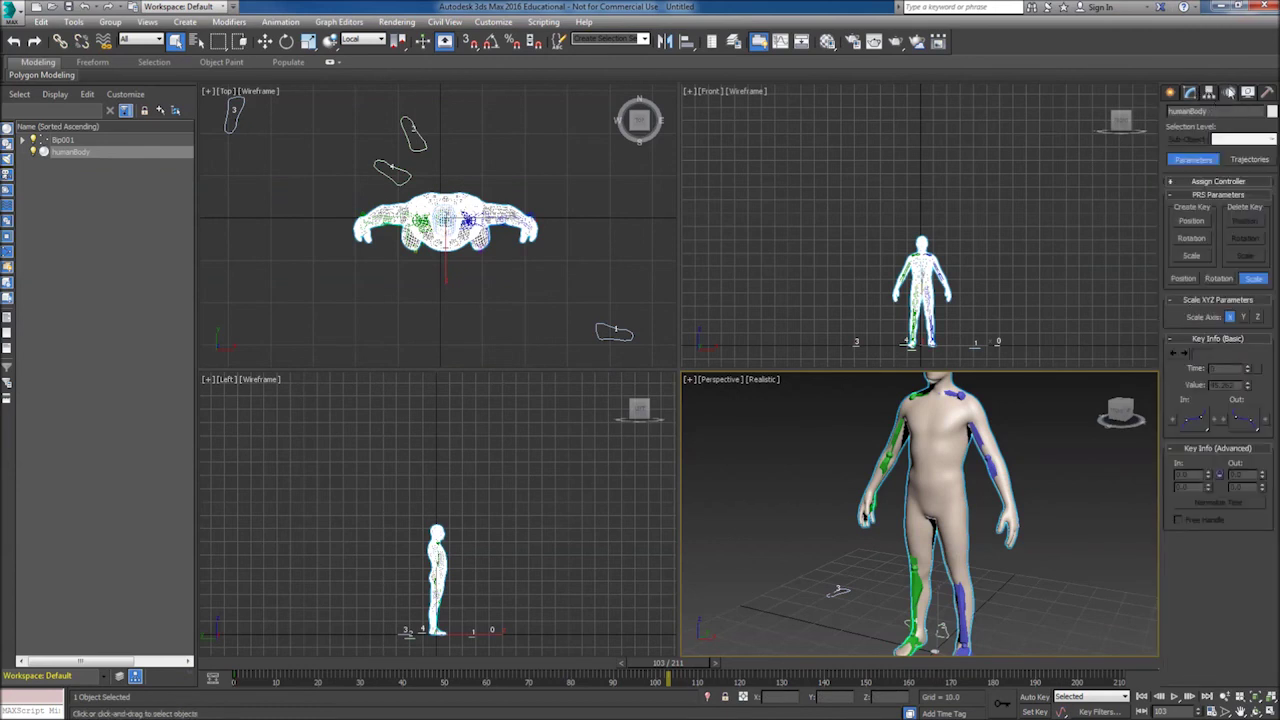
pyautogui.click(82, 140)
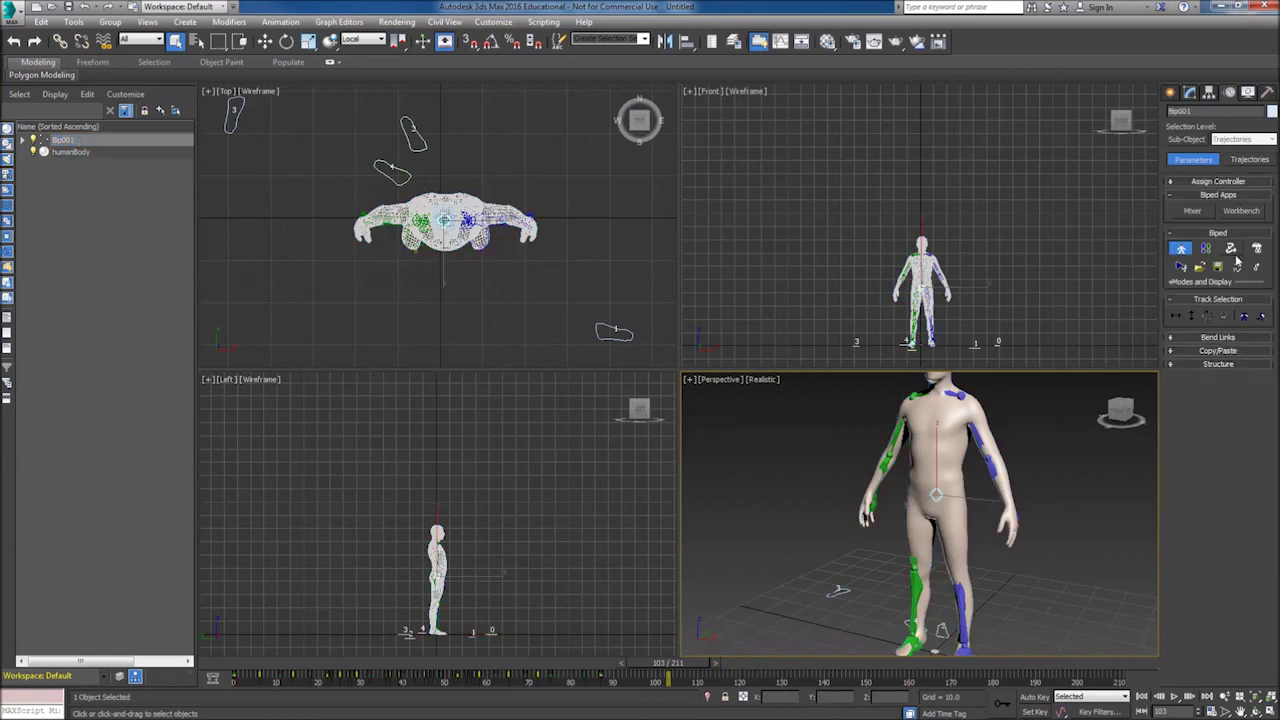
pyautogui.click(1206, 249)
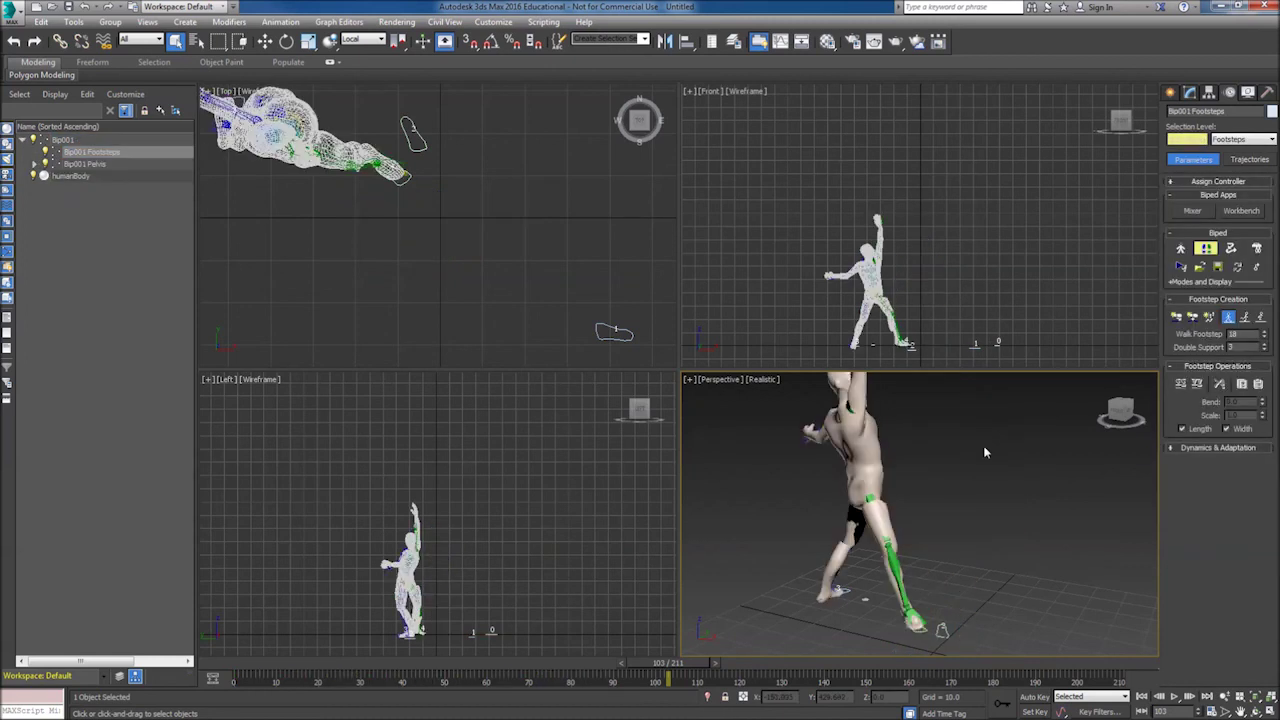
pyautogui.click(1175, 698)
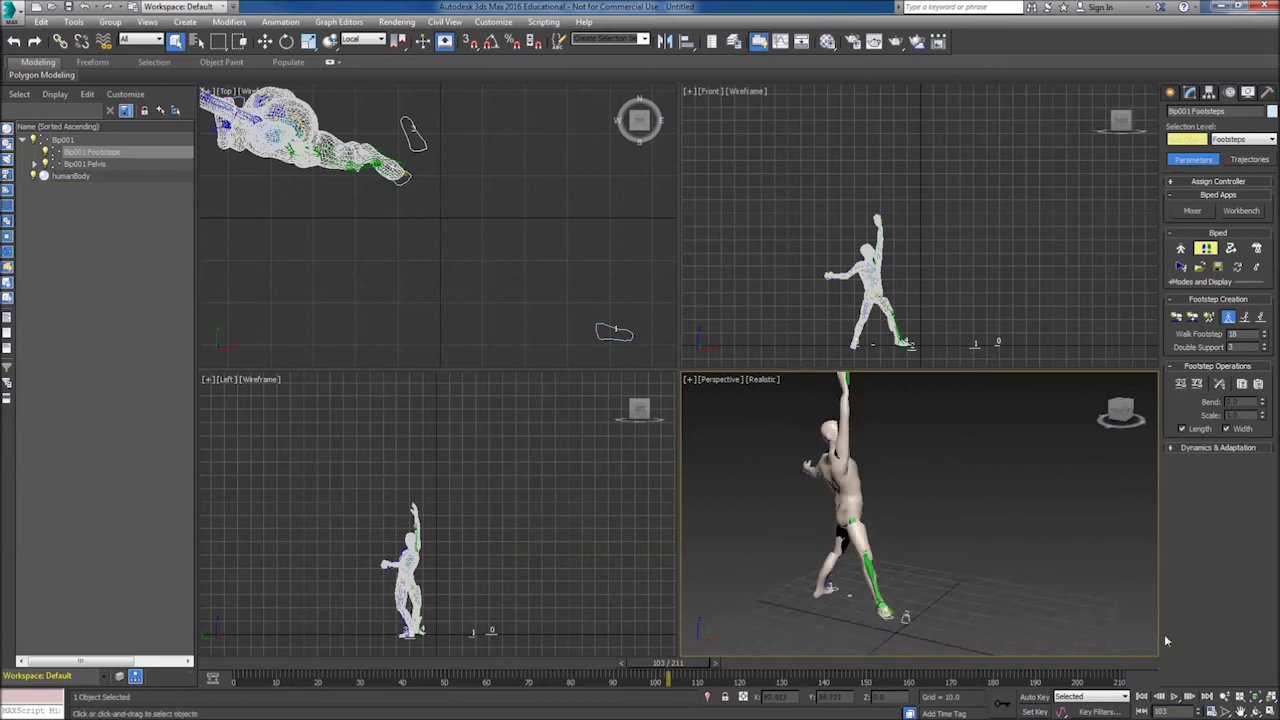
pyautogui.click(1175, 697)
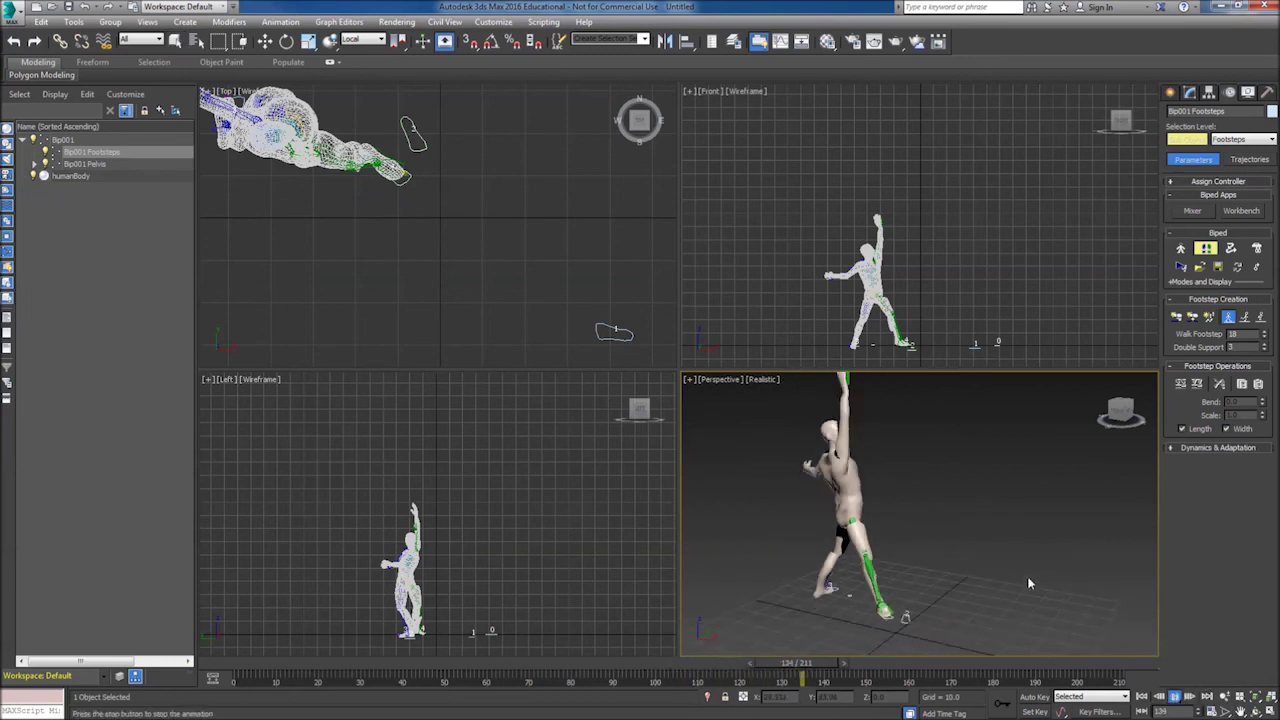